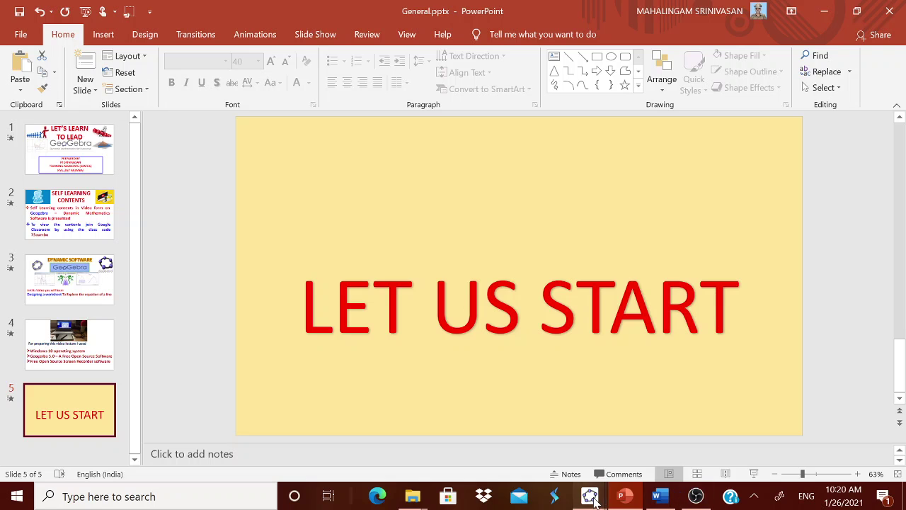
# Step: Switch from the LET US START slide to the EXPLORING EQUATION OF A LINE GeoGebra worksheet
pyautogui.click(629, 467)
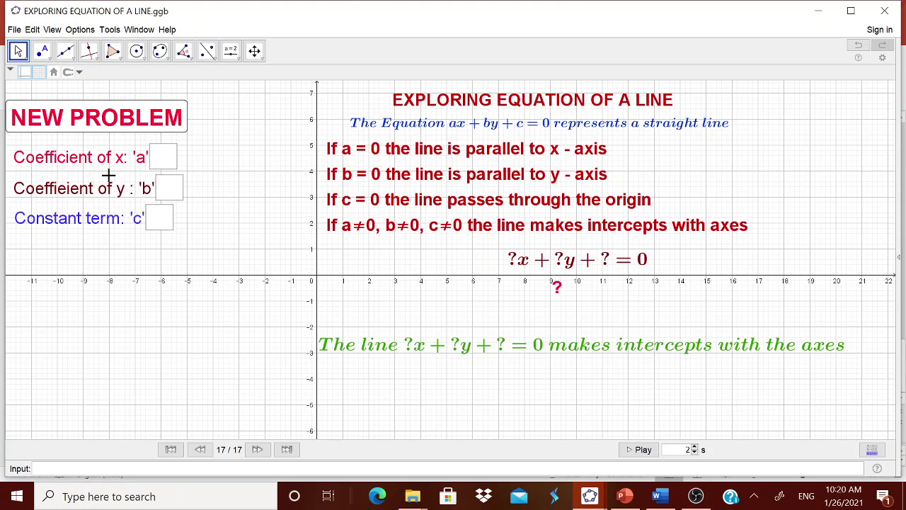
# Step: Enter a = 2, b = 3 and c = 4 to draw the line 2x+3y+4=0
pyautogui.click(144, 163)
pyautogui.write('2')
pyautogui.press('Tab')
pyautogui.write('3')
pyautogui.press('Tab')
pyautogui.write('4')
pyautogui.press('Return')
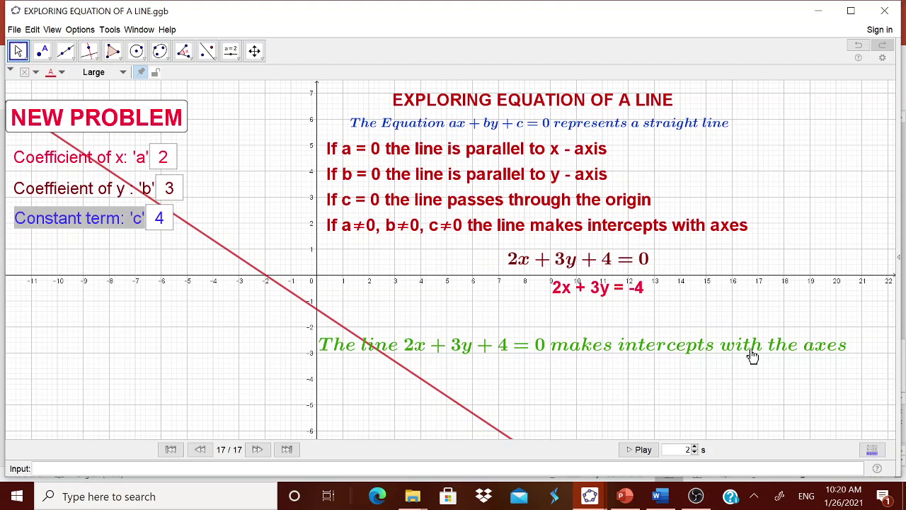
# Step: Set a = 0 to show a horizontal line, then restore a = 2
pyautogui.click(170, 157)
pyautogui.press('BackSpace')
pyautogui.write('0')
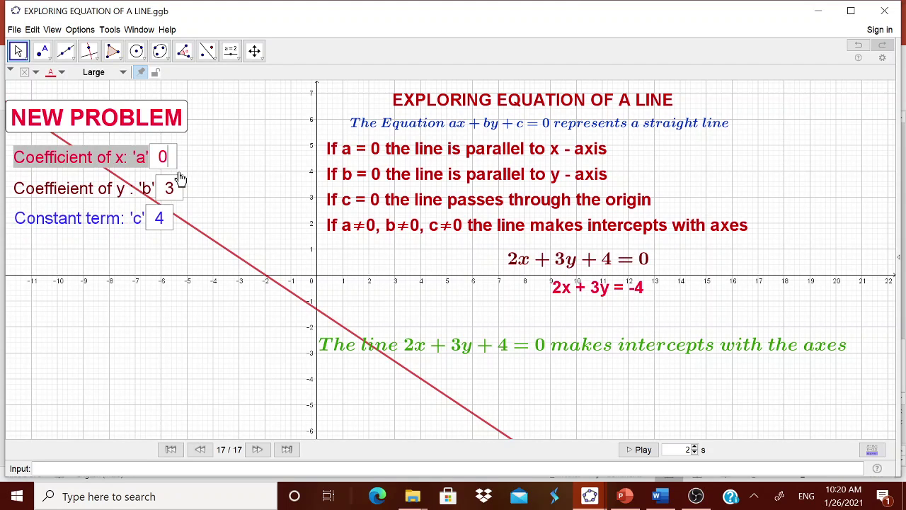
pyautogui.press('Return')
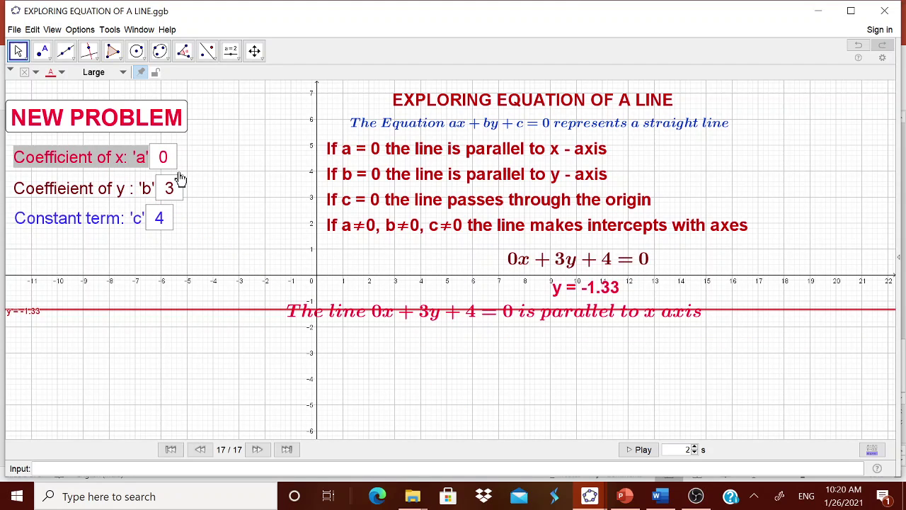
pyautogui.click(170, 164)
pyautogui.doubleClick(161, 165)
pyautogui.write('2')
pyautogui.press('Return')
# Step: Set b = 0 to show a vertical line, then restore b = 3
pyautogui.click(170, 189)
pyautogui.doubleClick(168, 190)
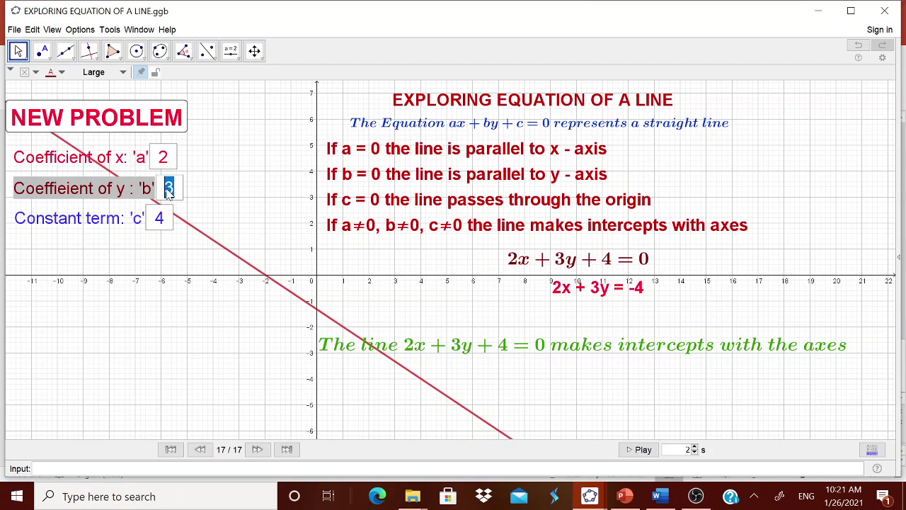
pyautogui.write('0')
pyautogui.press('Return')
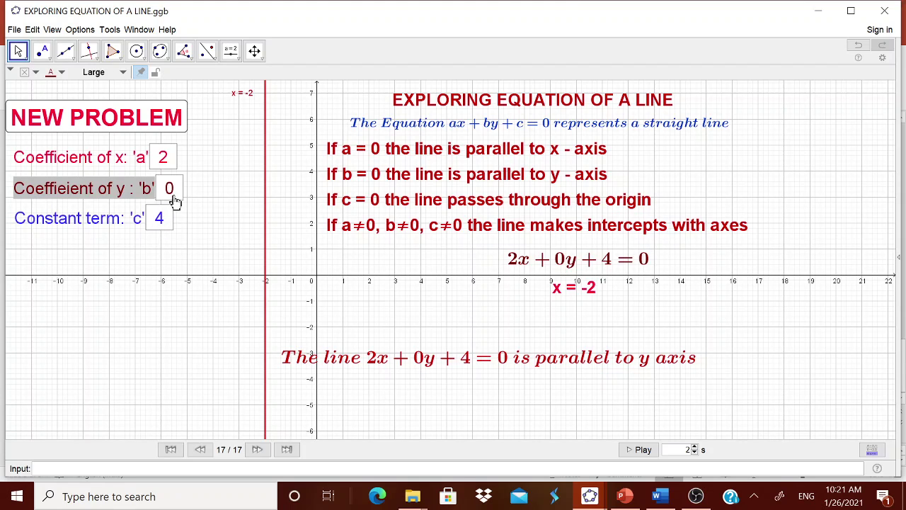
pyautogui.doubleClick(168, 194)
pyautogui.write('3')
pyautogui.press('Return')
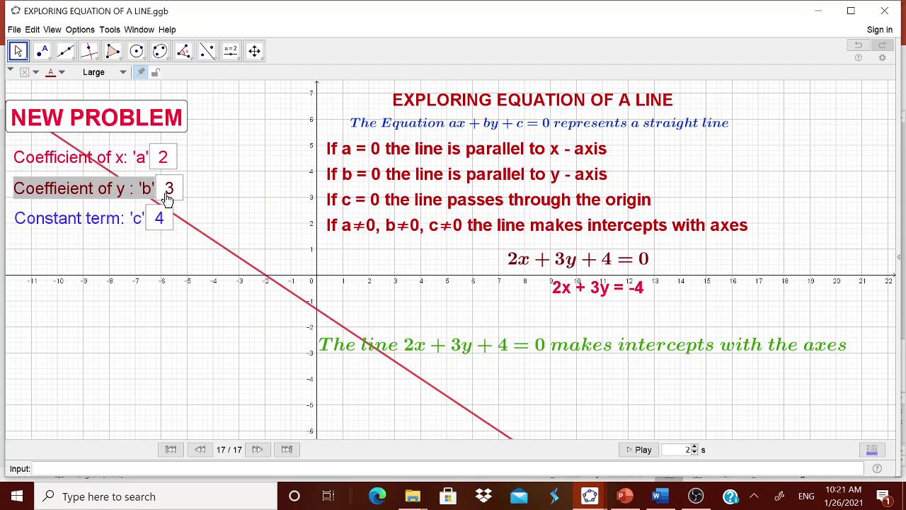
# Step: Set c = 0 so the line crosses the origin, then move to the empty GeoGebra window
pyautogui.click(162, 220)
pyautogui.doubleClick(157, 221)
pyautogui.write('0')
pyautogui.press('Return')
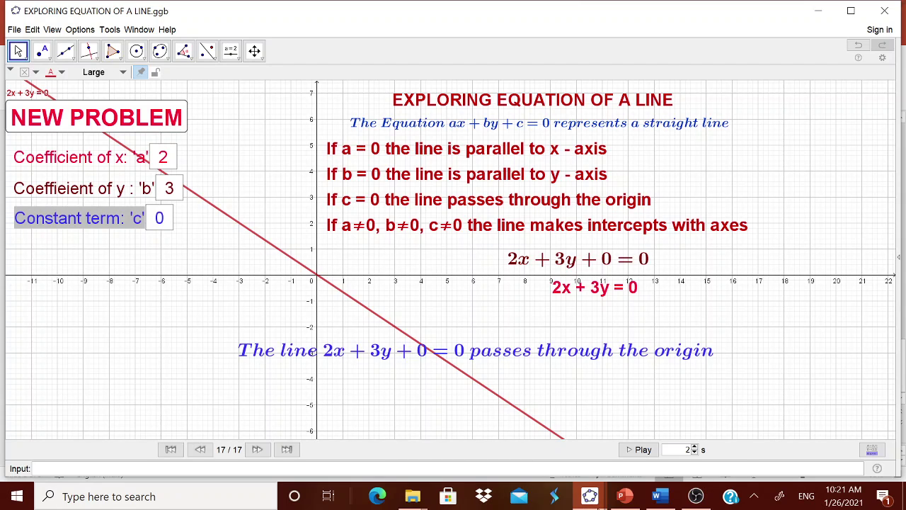
pyautogui.click(590, 496)
pyautogui.click(510, 429)
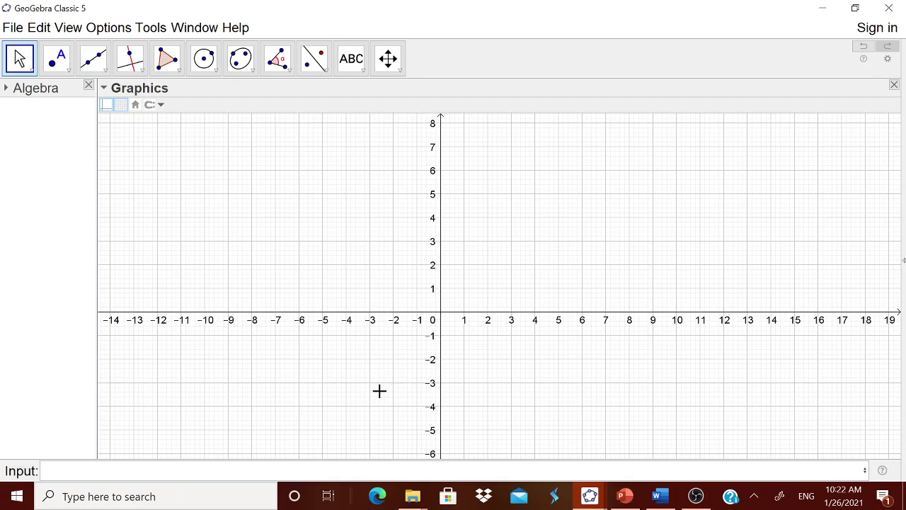
# Step: Create the text 'EXPLORING EQUATION OF A LINE' and drag it near the top of the graph
pyautogui.click(357, 65)
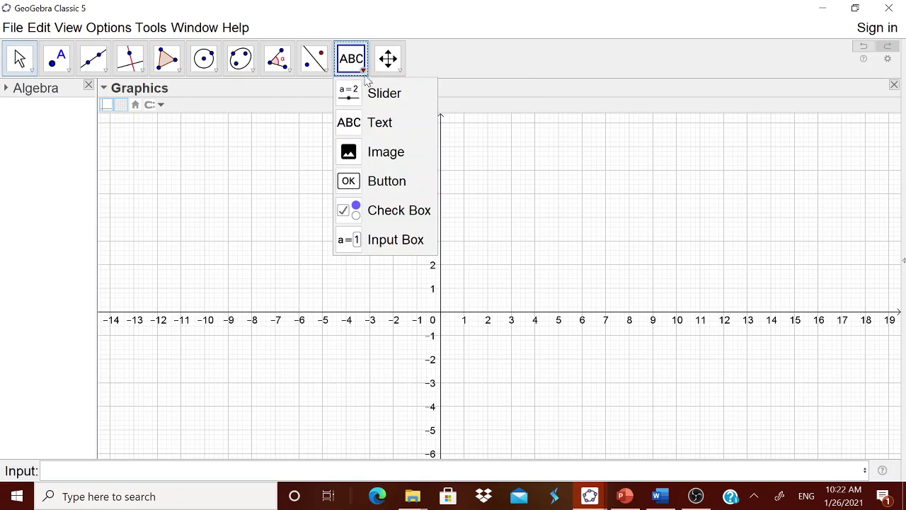
pyautogui.click(374, 119)
pyautogui.click(497, 184)
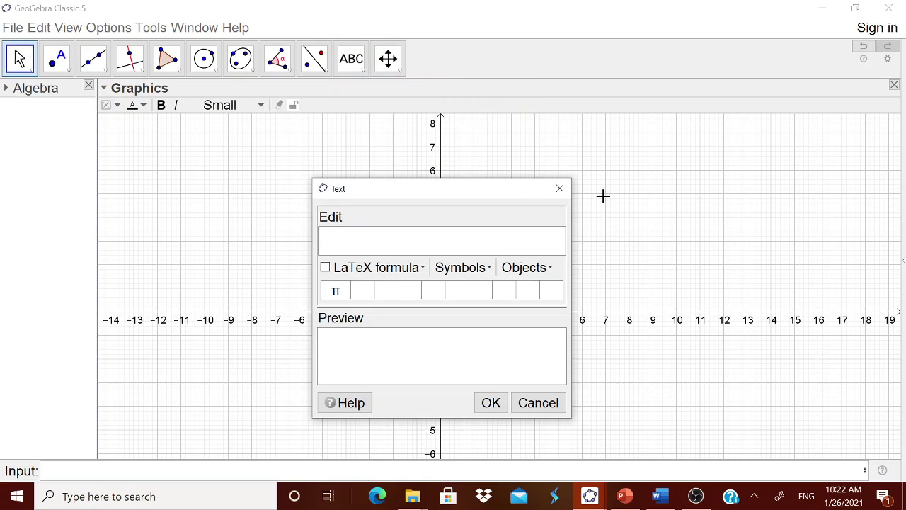
pyautogui.write('L')
pyautogui.press('BackSpace')
pyautogui.write('EXPLORING EQUATIN')
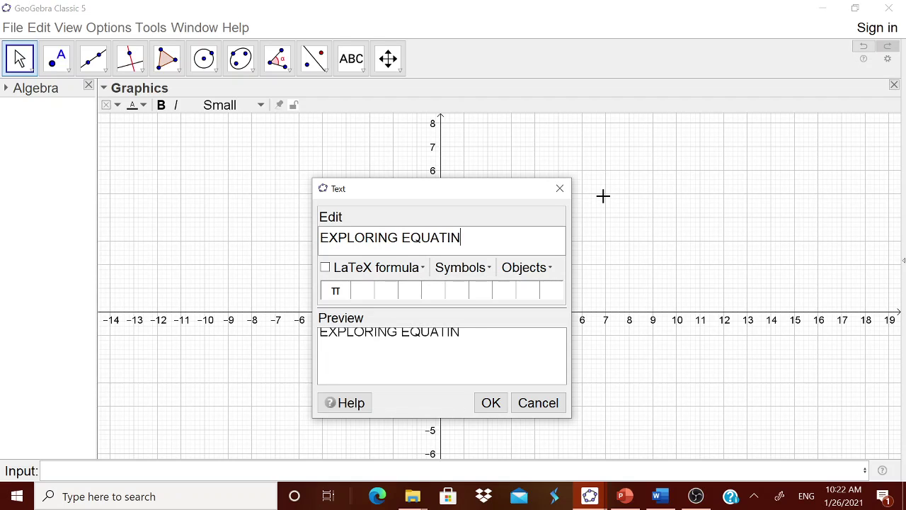
pyautogui.press('BackSpace')
pyautogui.press('BackSpace')
pyautogui.write('ON OF A LINE')
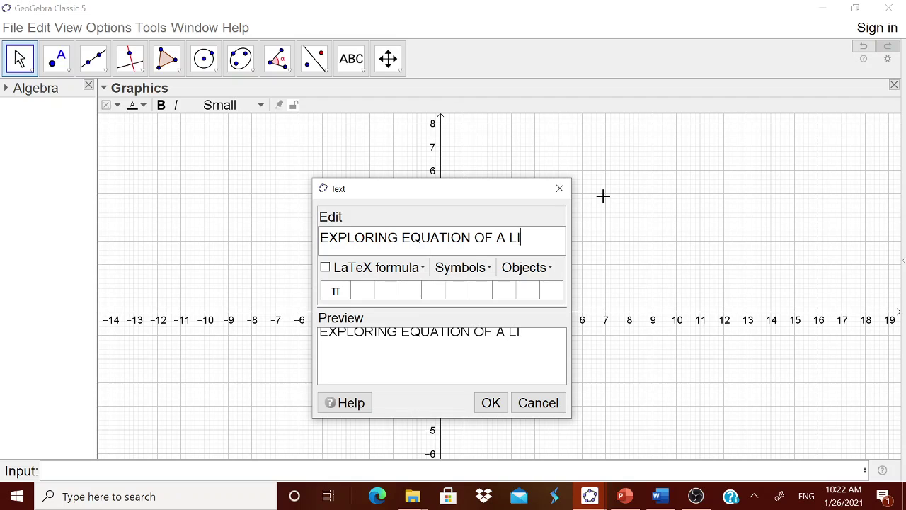
pyautogui.click(489, 402)
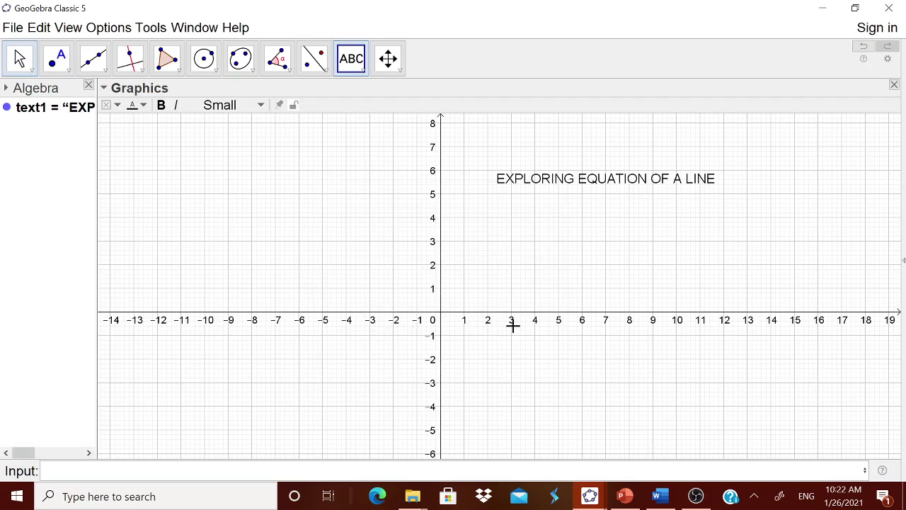
pyautogui.moveTo(560, 187); pyautogui.dragTo(538, 159)
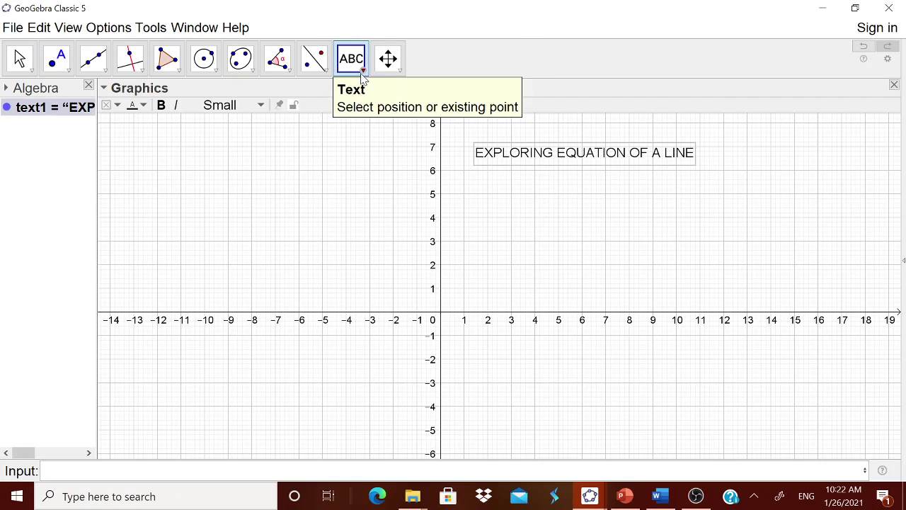
# Step: Add the text 'ax+by+c=0 represents the equation of a line' below the title
pyautogui.click(368, 170)
pyautogui.write('a')
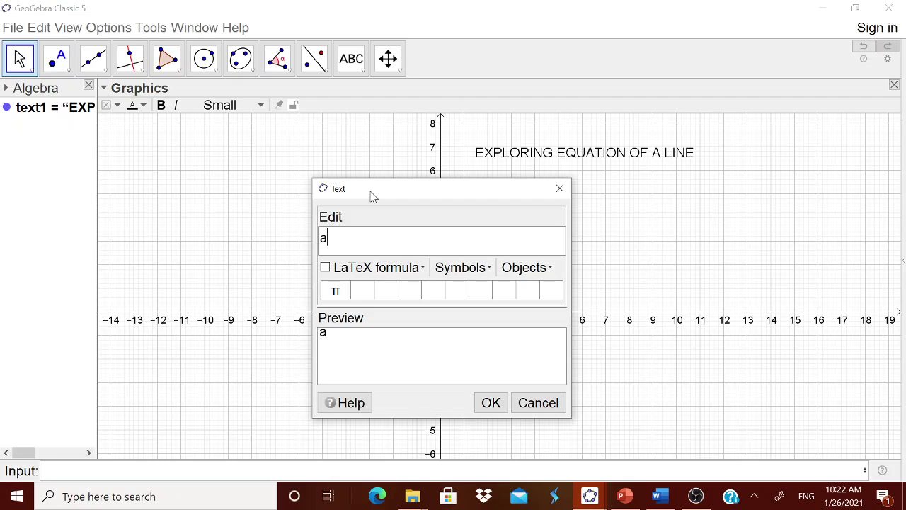
pyautogui.write('x+by+c=0 res')
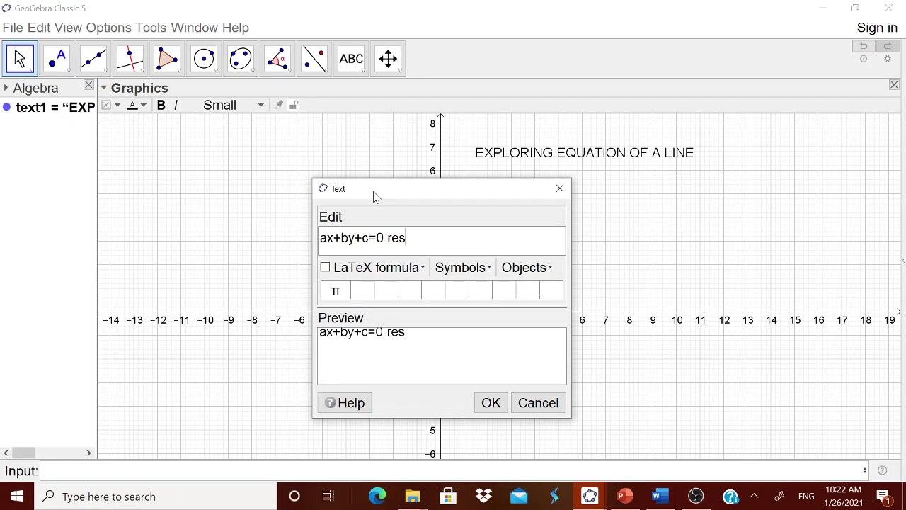
pyautogui.write('present')
pyautogui.press('BackSpace')
pyautogui.press('BackSpace')
pyautogui.press('BackSpace')
pyautogui.press('BackSpace')
pyautogui.press('BackSpace')
pyautogui.press('BackSpace')
pyautogui.press('BackSpace')
pyautogui.press('BackSpace')
pyautogui.write('presentas')
pyautogui.press('BackSpace')
pyautogui.press('BackSpace')
pyautogui.write('s al')
pyautogui.press('BackSpace')
pyautogui.press('BackSpace')
pyautogui.write('the eq')
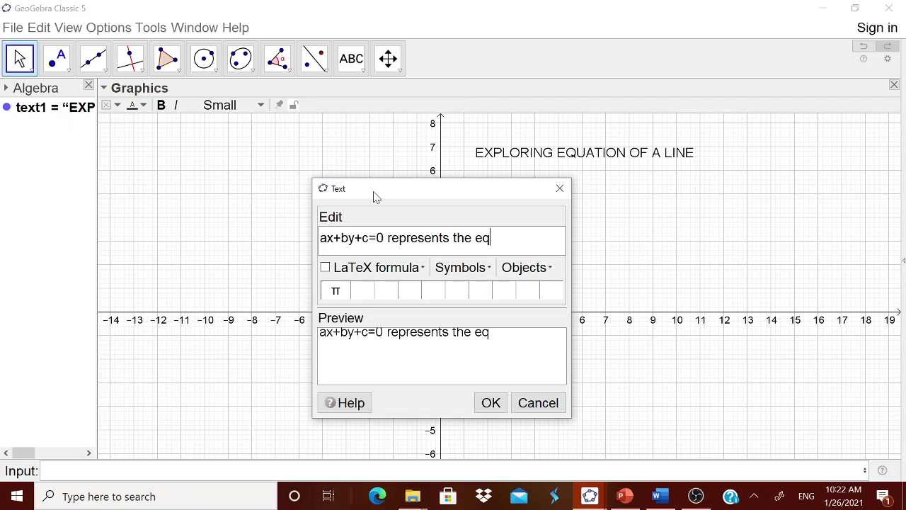
pyautogui.write('uatin of')
pyautogui.press('BackSpace')
pyautogui.press('BackSpace')
pyautogui.press('BackSpace')
pyautogui.press('BackSpace')
pyautogui.write('on of al ine')
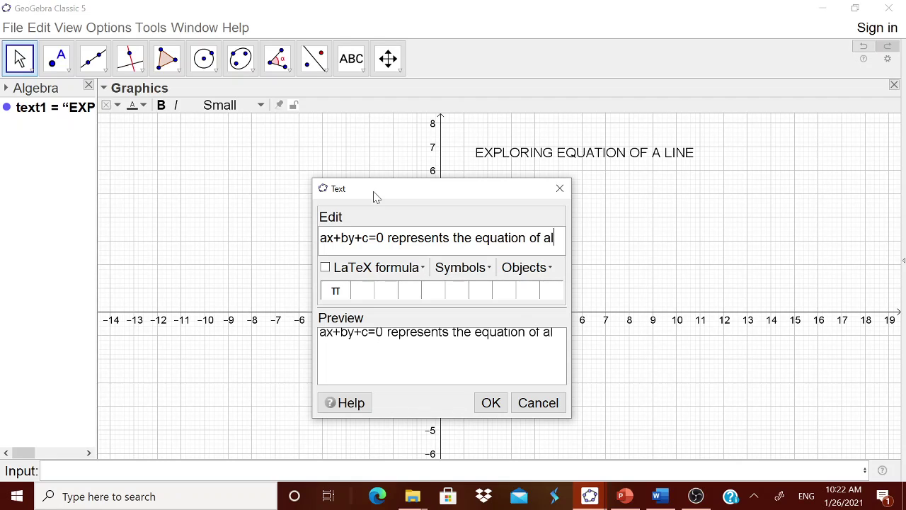
pyautogui.press('BackSpace')
pyautogui.press('BackSpace')
pyautogui.press('BackSpace')
pyautogui.press('BackSpace')
pyautogui.press('BackSpace')
pyautogui.write('line')
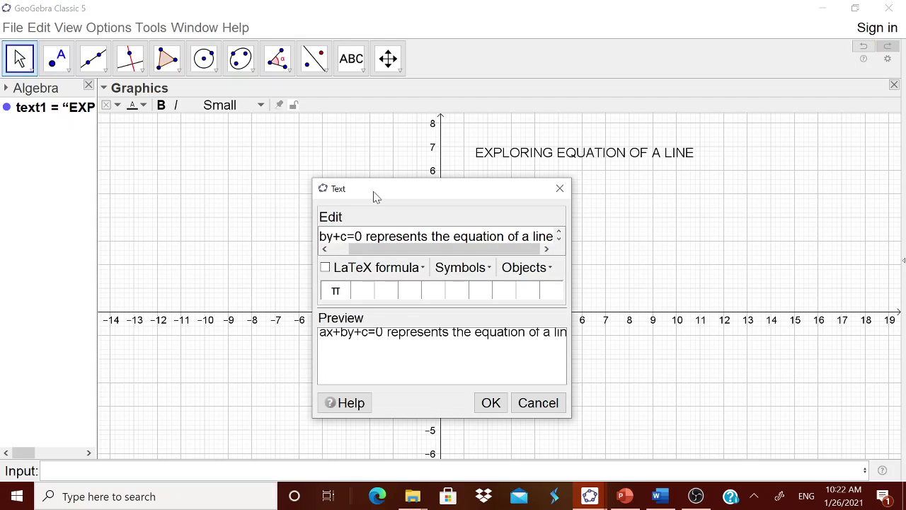
pyautogui.click(492, 403)
# Step: Align the equation sentence under the title and nudge both texts upward
pyautogui.moveTo(538, 198); pyautogui.dragTo(627, 190)
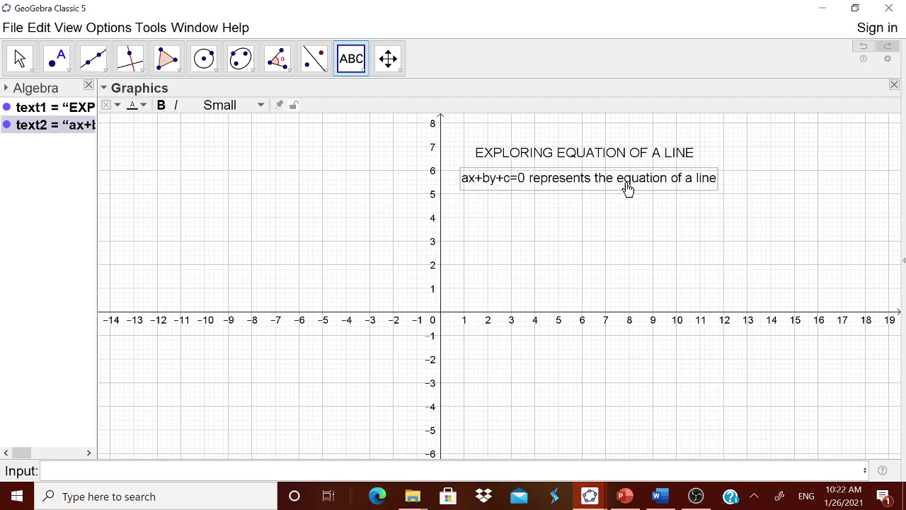
pyautogui.click(598, 156)
pyautogui.moveTo(598, 155); pyautogui.dragTo(598, 145)
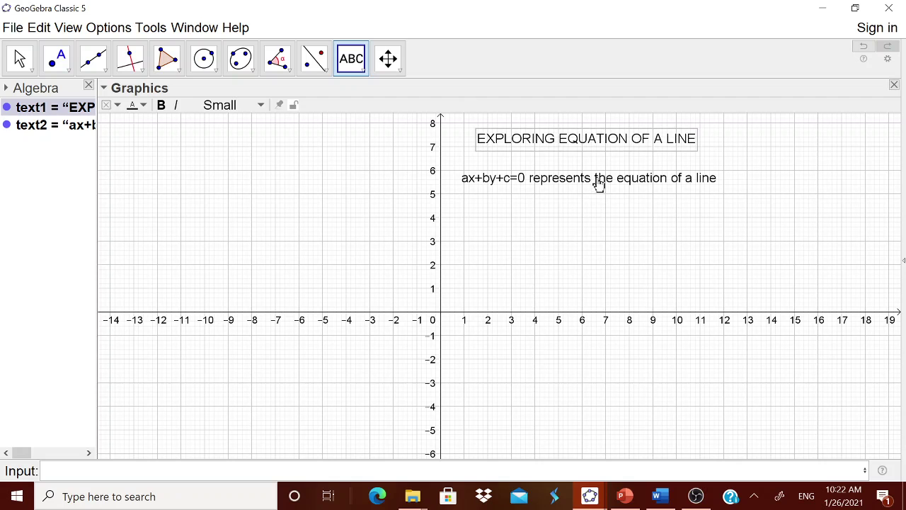
pyautogui.moveTo(599, 184); pyautogui.dragTo(597, 171)
# Step: Copy the four 'If …' condition lines from NOTES.docx in Word, then minimize Word
pyautogui.click(659, 496)
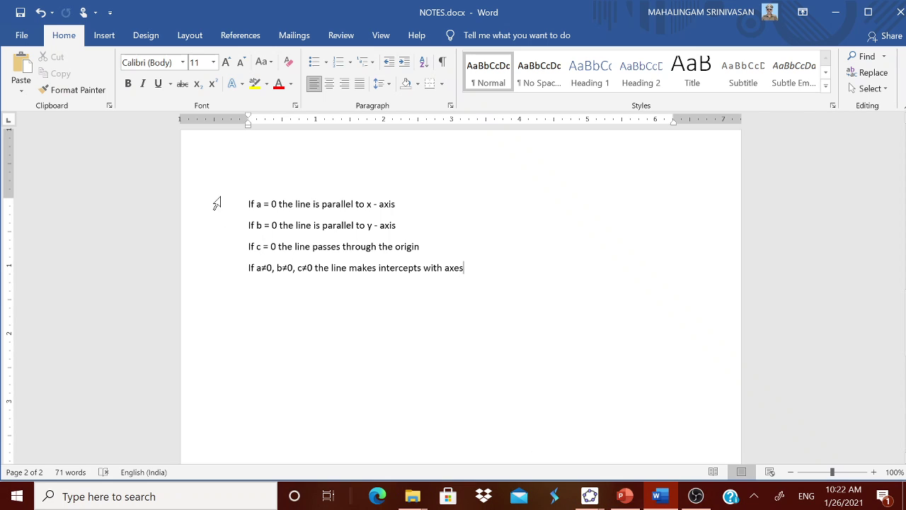
pyautogui.moveTo(248, 204); pyautogui.dragTo(470, 272)
pyautogui.hotkey('ctrl', 'c')
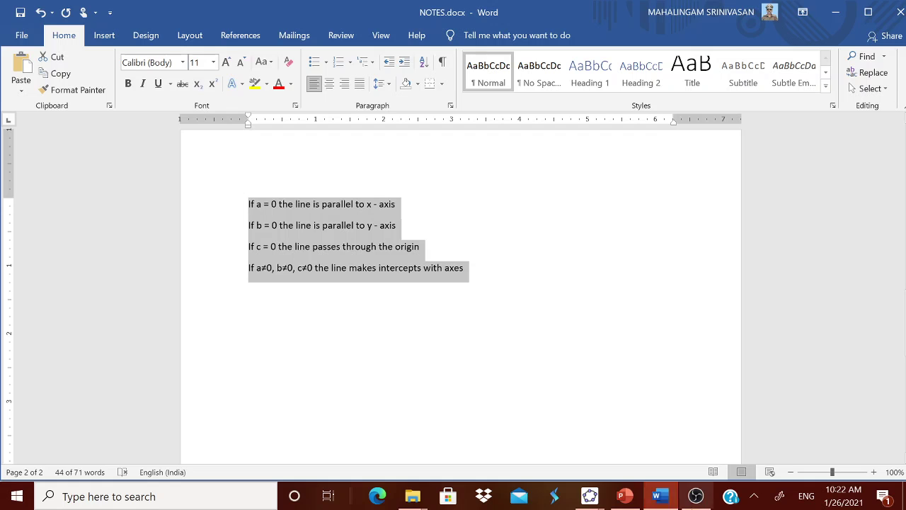
pyautogui.click(655, 496)
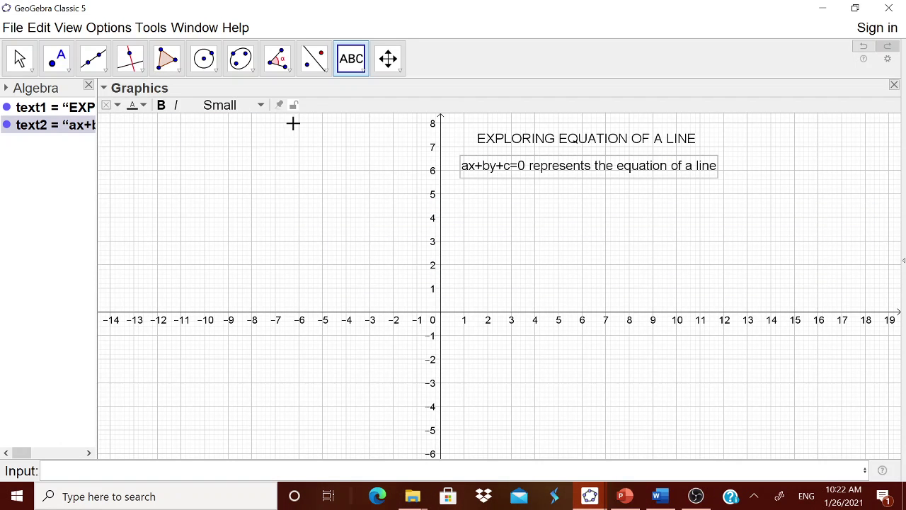
# Step: Paste the four condition lines as a new text beneath the equation sentence
pyautogui.click(347, 216)
pyautogui.hotkey('ctrl', 'v')
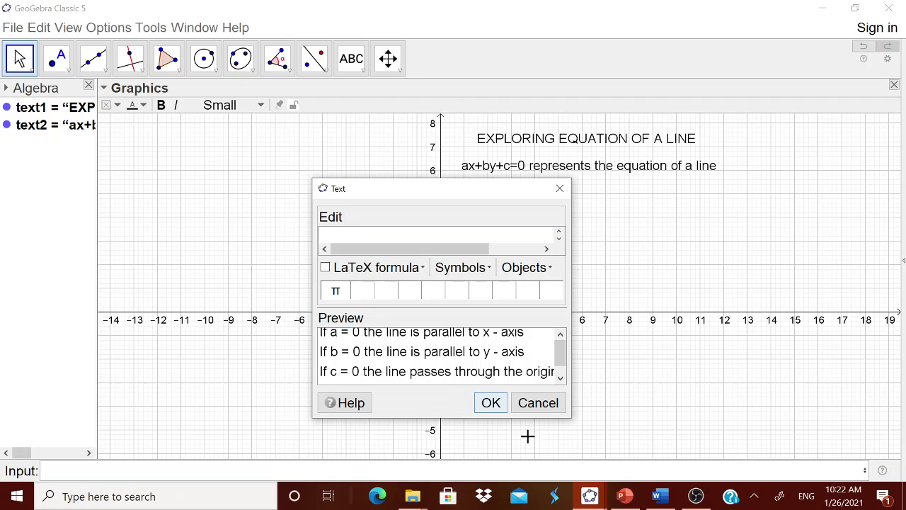
pyautogui.click(490, 403)
pyautogui.moveTo(504, 249); pyautogui.dragTo(621, 237)
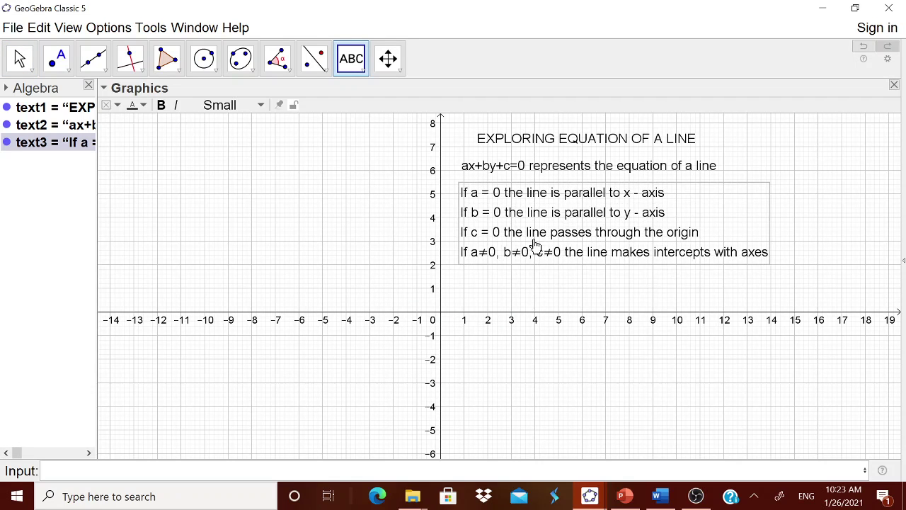
# Step: Pin the title, equation sentence and conditions texts to their screen positions
pyautogui.rightClick(556, 139)
pyautogui.click(566, 198)
pyautogui.rightClick(550, 173)
pyautogui.click(567, 234)
pyautogui.rightClick(562, 218)
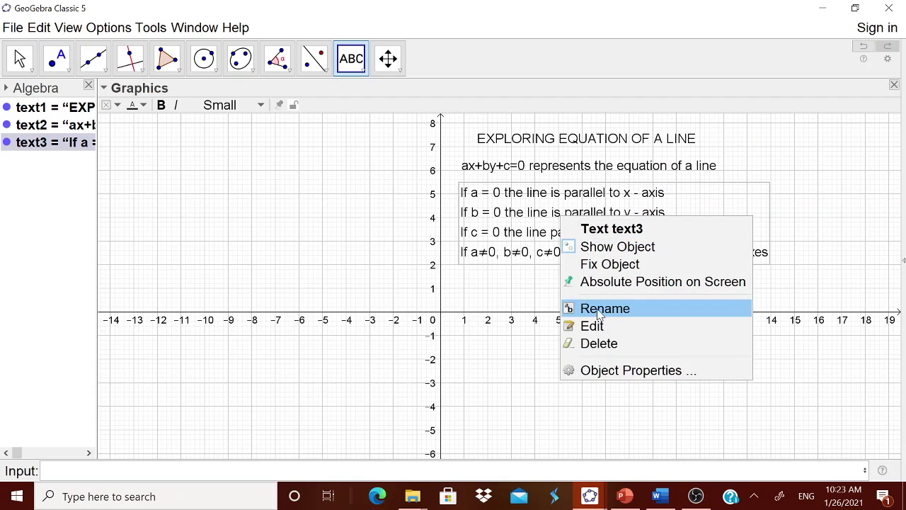
pyautogui.click(597, 284)
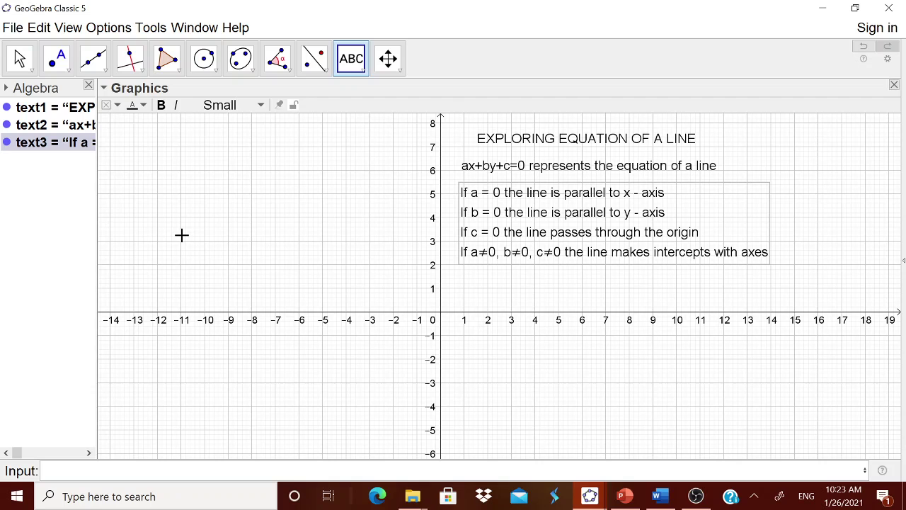
pyautogui.click(363, 72)
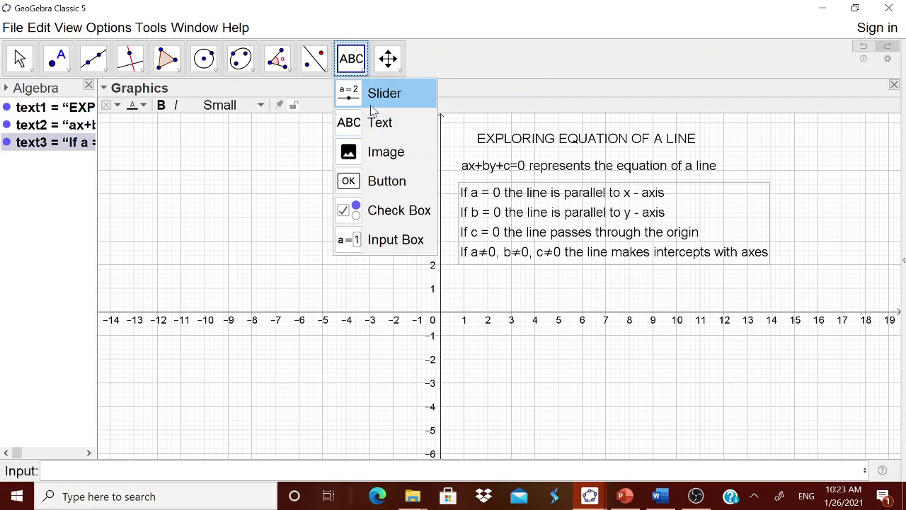
# Step: Create slider a ranging -25 to 25 and move it to the top-left
pyautogui.click(371, 92)
pyautogui.click(312, 204)
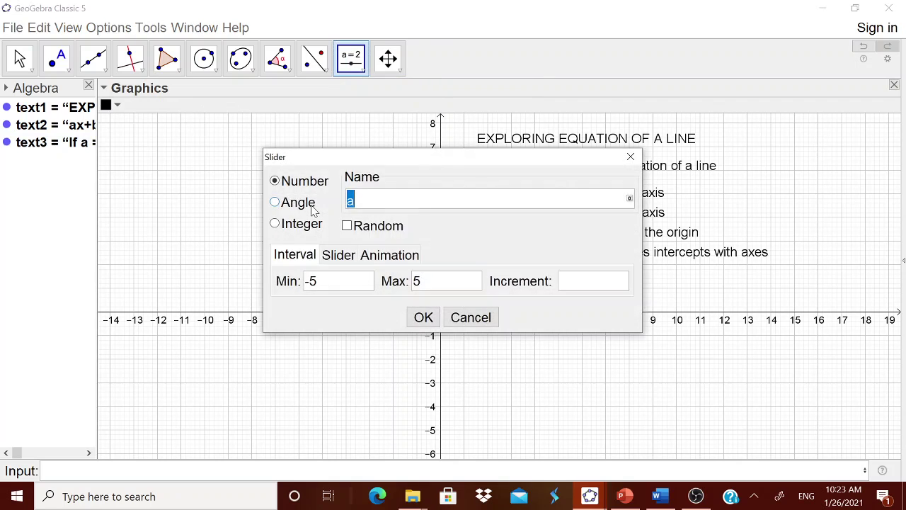
pyautogui.click(311, 285)
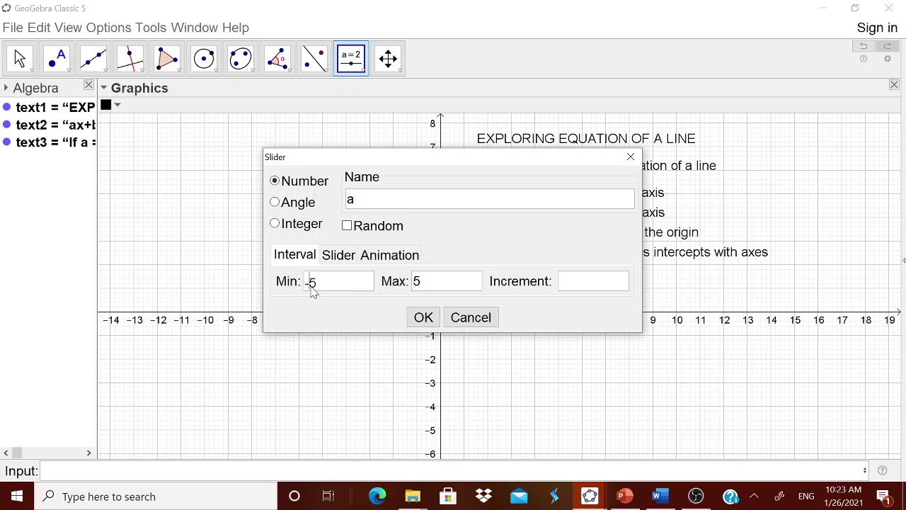
pyautogui.write('2')
pyautogui.click(419, 287)
pyautogui.press('BackSpace')
pyautogui.write('25')
pyautogui.click(423, 317)
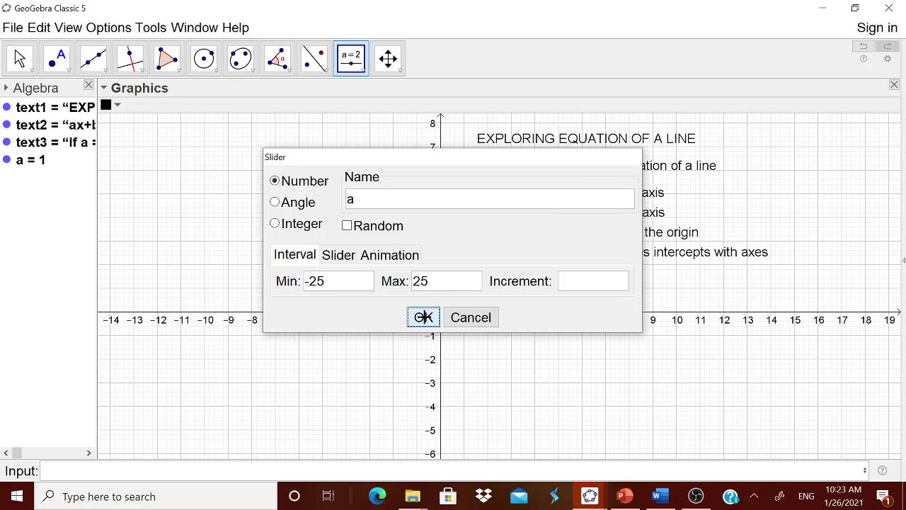
pyautogui.moveTo(336, 206); pyautogui.dragTo(150, 132)
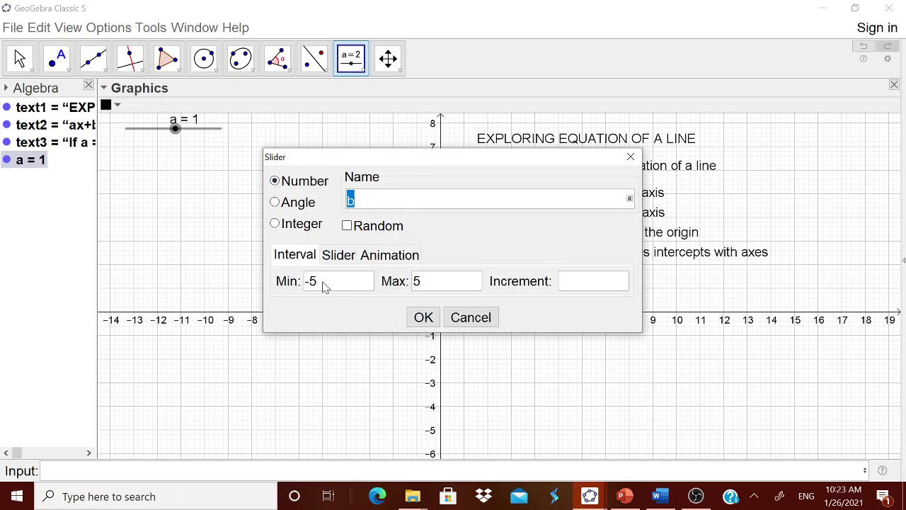
# Step: Create slider b ranging -25 to 25 and place it below slider a
pyautogui.click(313, 283)
pyautogui.write('2')
pyautogui.click(422, 286)
pyautogui.click(422, 317)
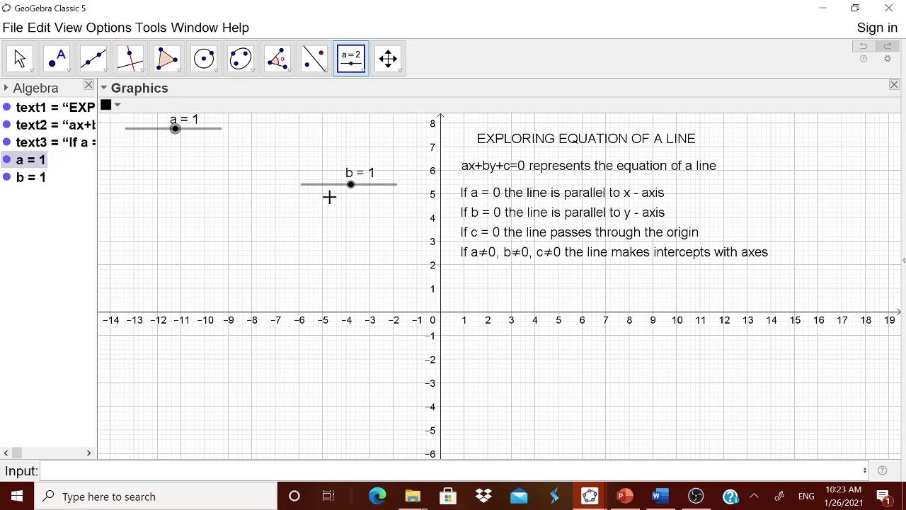
pyautogui.moveTo(328, 192); pyautogui.dragTo(158, 167)
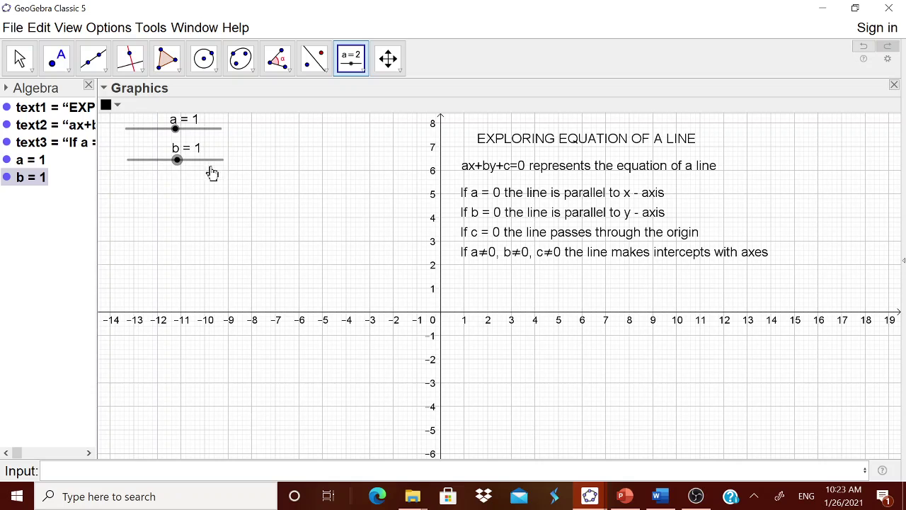
pyautogui.click(358, 65)
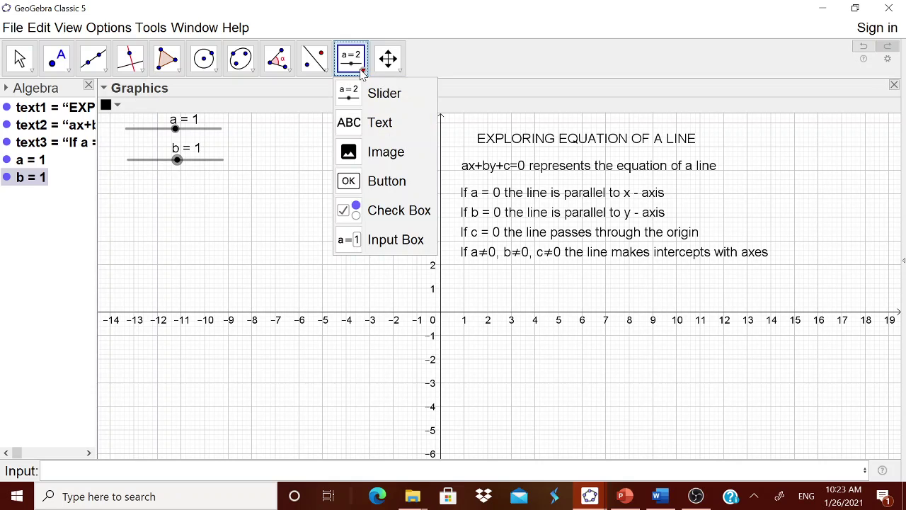
# Step: Discard a stray text object and create slider c (-25 to 25) below slider b
pyautogui.click(360, 125)
pyautogui.click(354, 137)
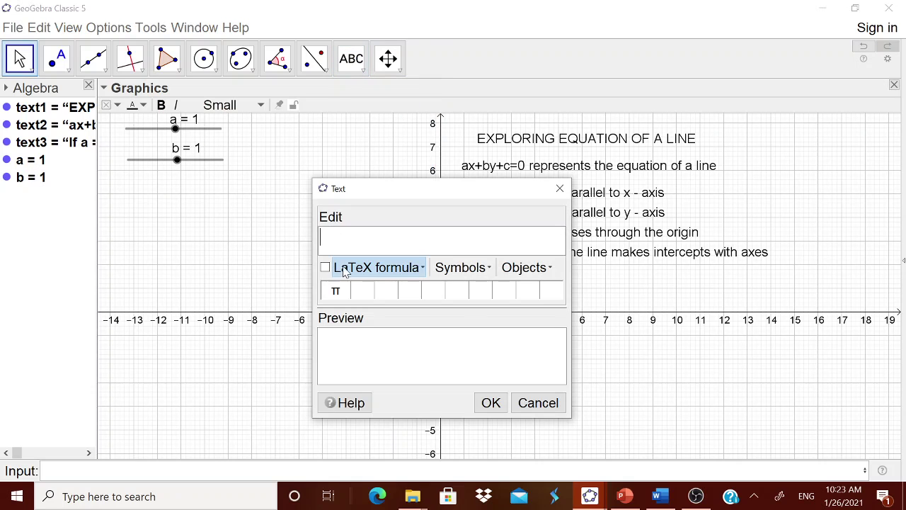
pyautogui.click(544, 401)
pyautogui.click(364, 71)
pyautogui.click(370, 97)
pyautogui.click(366, 166)
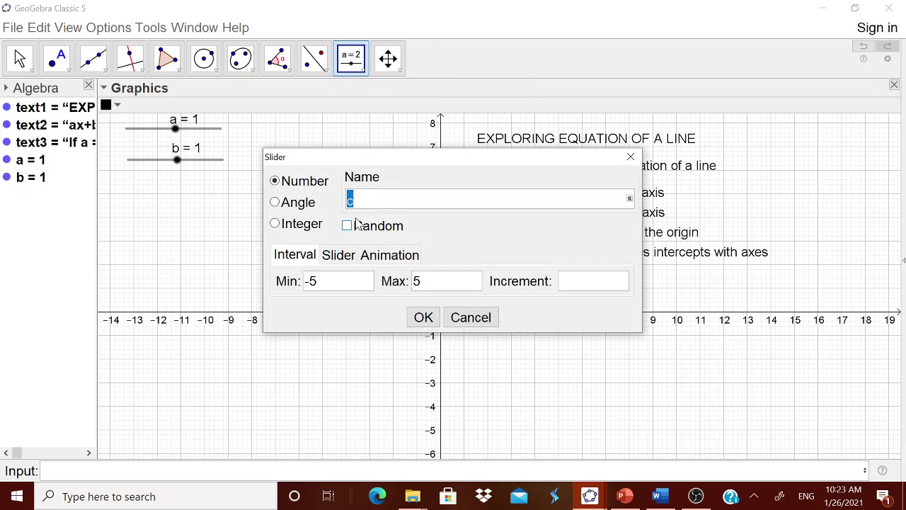
pyautogui.click(310, 283)
pyautogui.write('2')
pyautogui.click(415, 283)
pyautogui.write('2')
pyautogui.click(424, 317)
pyautogui.moveTo(394, 171); pyautogui.dragTo(194, 190)
# Step: Drag the sliders to try c = 8.5, b = -1.7 and a = 5.3
pyautogui.moveTo(178, 160); pyautogui.dragTo(172, 160)
pyautogui.moveTo(175, 129); pyautogui.dragTo(184, 129)
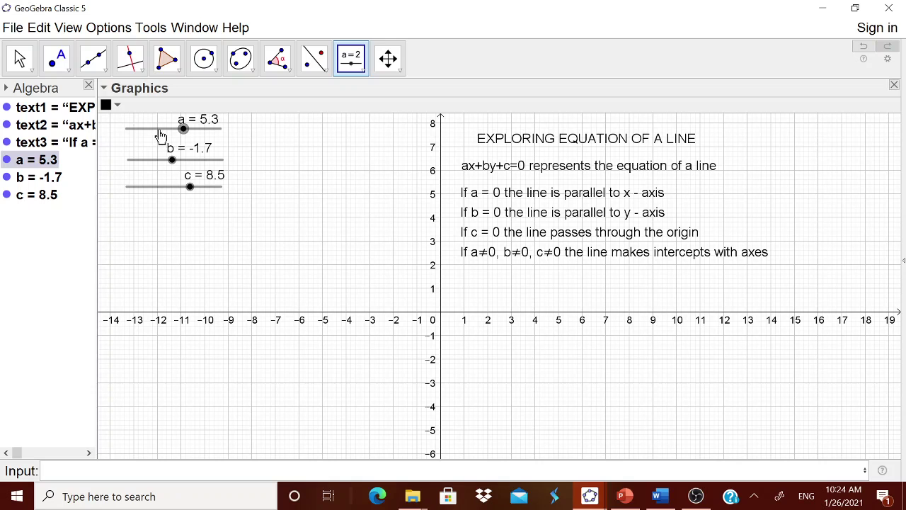
pyautogui.rightClick(160, 136)
# Step: Inspect slider a in its Object Properties window, then close it
pyautogui.click(211, 302)
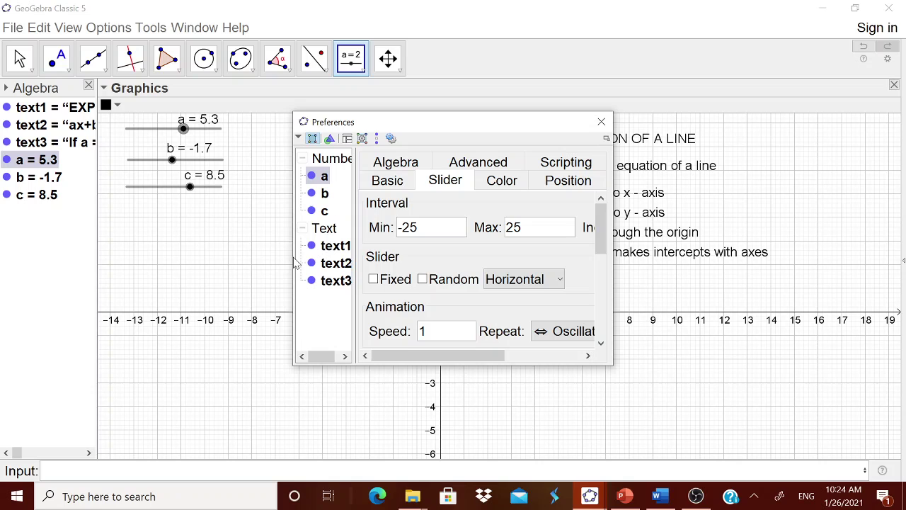
pyautogui.moveTo(291, 260); pyautogui.dragTo(251, 260)
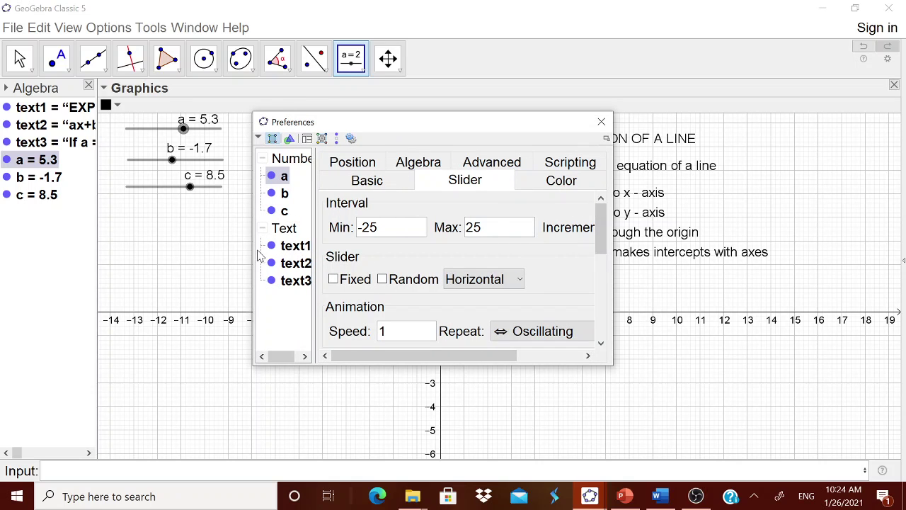
pyautogui.click(601, 122)
# Step: Set a = 1 and b = 2, then enter ax+by+c=0 to draw line x + 2y = −3
pyautogui.moveTo(182, 128); pyautogui.dragTo(175, 128)
pyautogui.moveTo(174, 161); pyautogui.dragTo(180, 195)
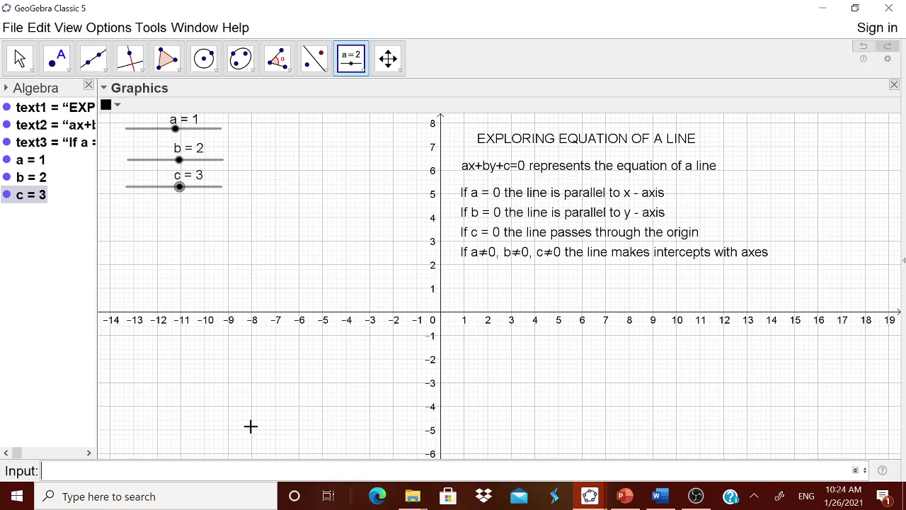
pyautogui.write('x+by+c=0')
pyautogui.press('Return')
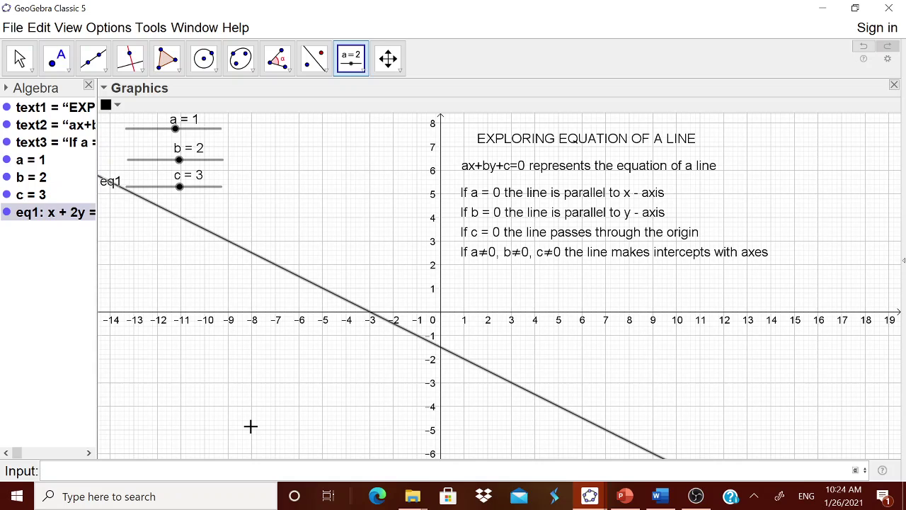
# Step: Create an input box captioned 'Coefficient of x=a=' linked to a
pyautogui.click(362, 71)
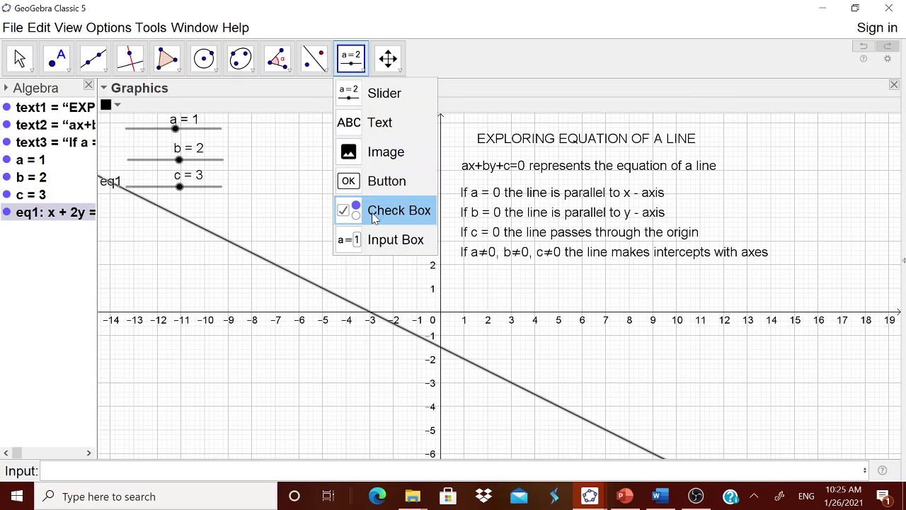
pyautogui.click(372, 241)
pyautogui.click(368, 243)
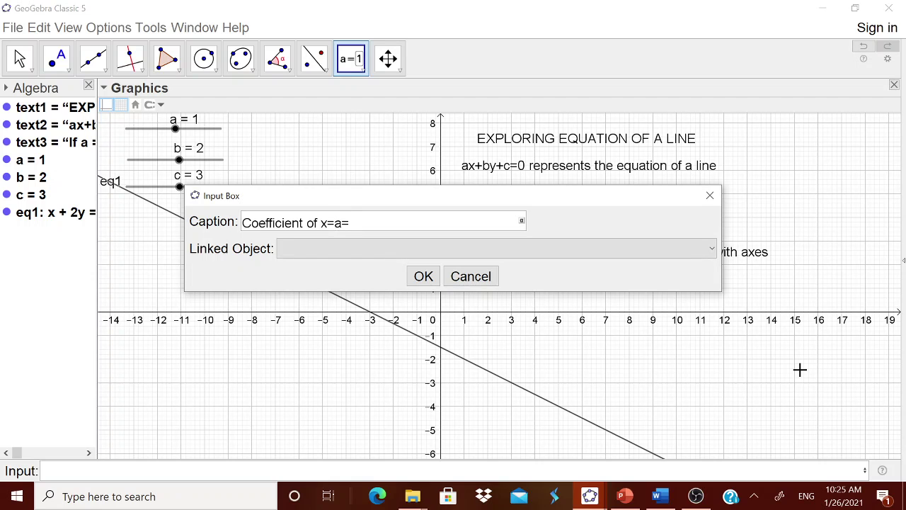
pyautogui.click(711, 249)
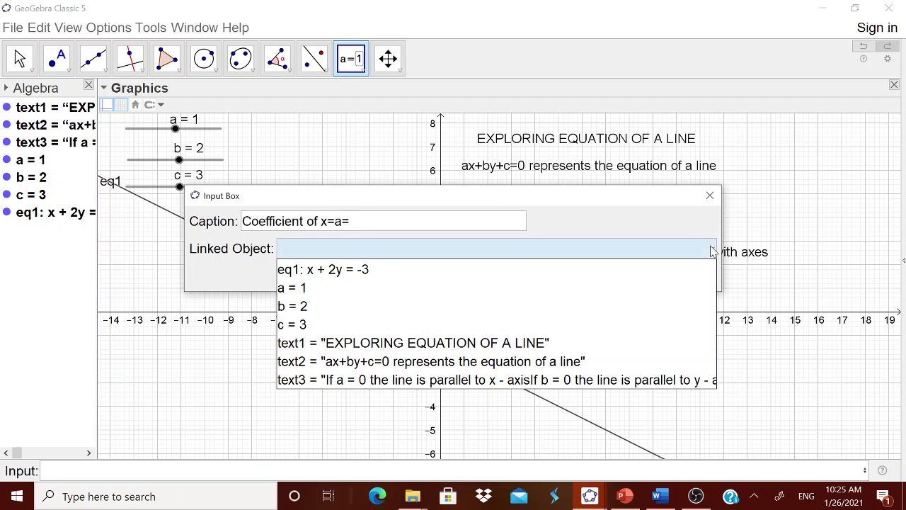
pyautogui.click(287, 287)
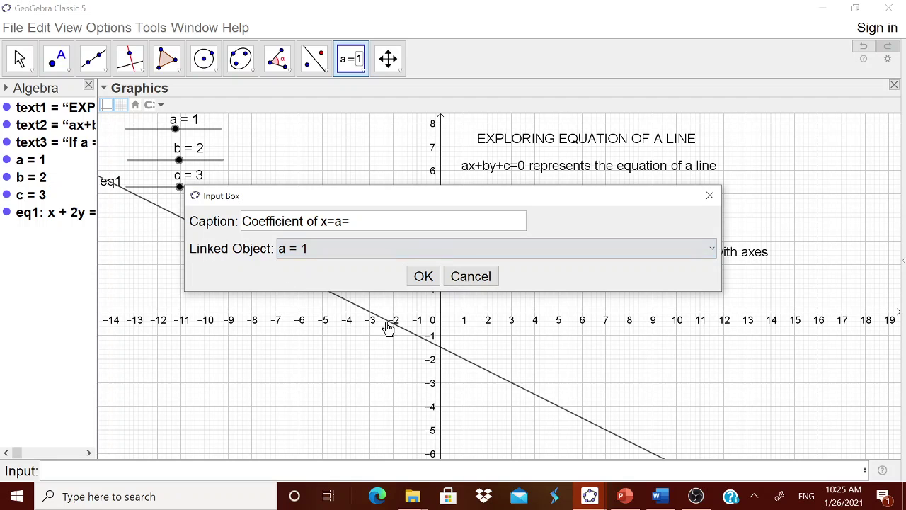
pyautogui.click(423, 278)
# Step: Give the a input box length 3 and centre alignment, then move it left under the sliders
pyautogui.rightClick(384, 274)
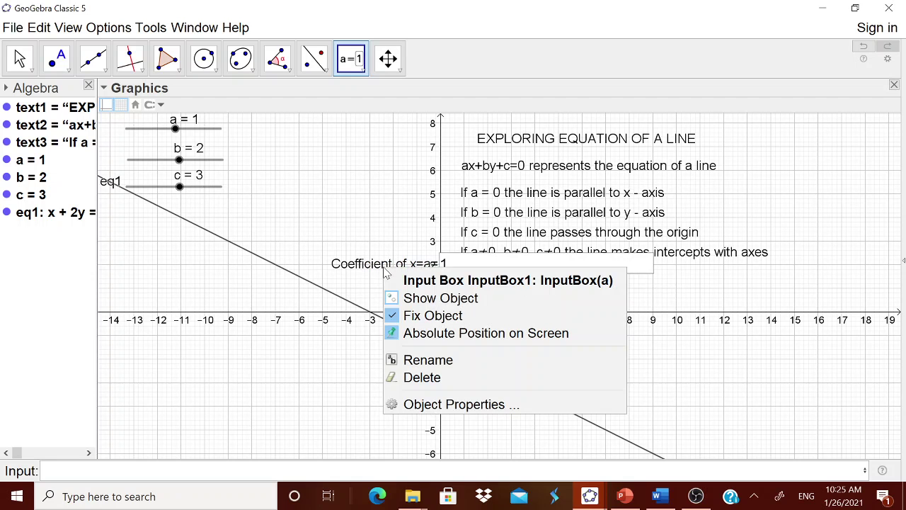
pyautogui.click(422, 403)
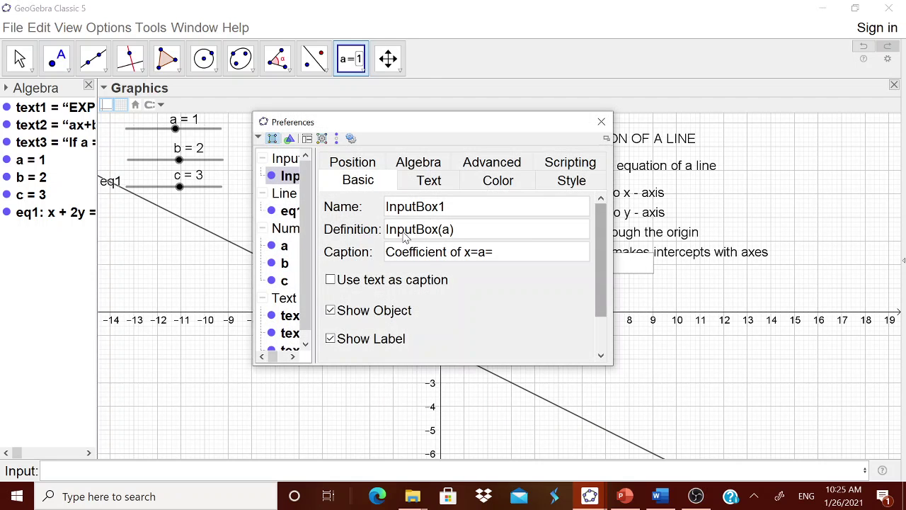
pyautogui.click(570, 181)
pyautogui.moveTo(468, 211); pyautogui.dragTo(440, 213)
pyautogui.write('3')
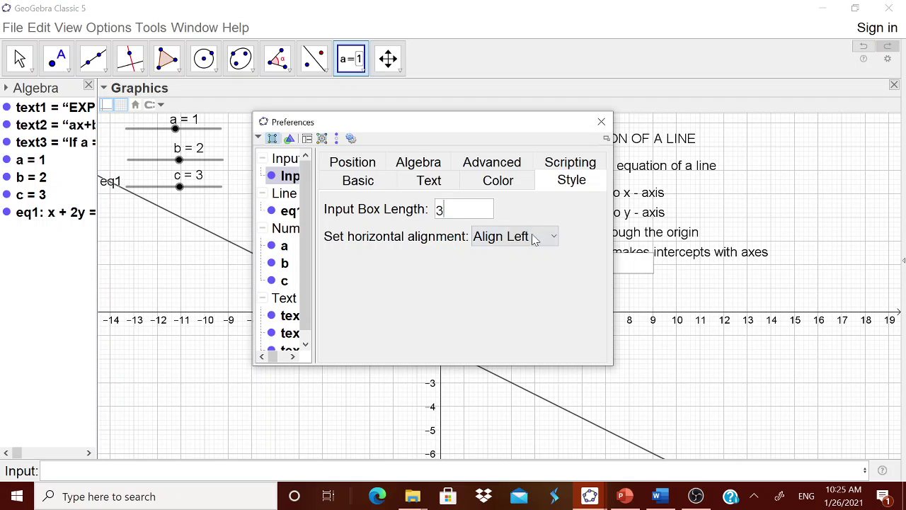
pyautogui.click(524, 237)
pyautogui.click(511, 274)
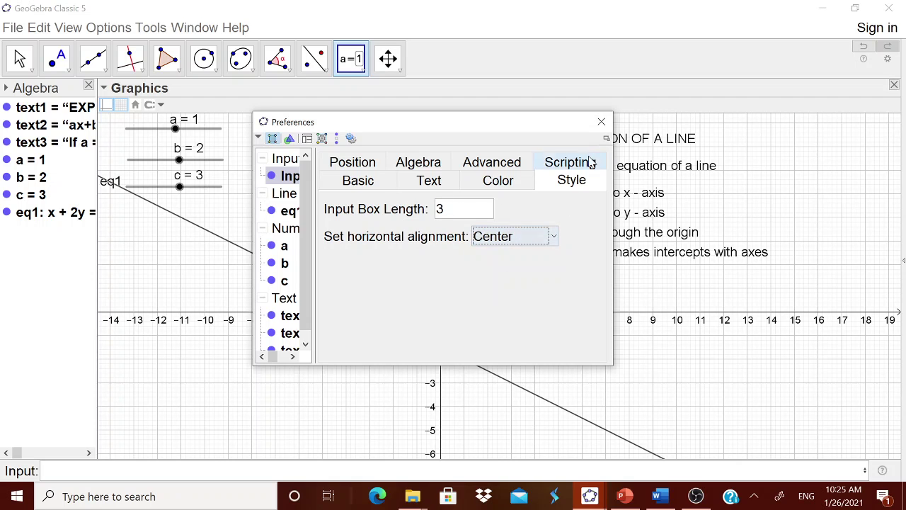
pyautogui.click(601, 122)
pyautogui.rightClick(387, 263)
pyautogui.press('Escape')
pyautogui.moveTo(374, 269); pyautogui.dragTo(149, 225)
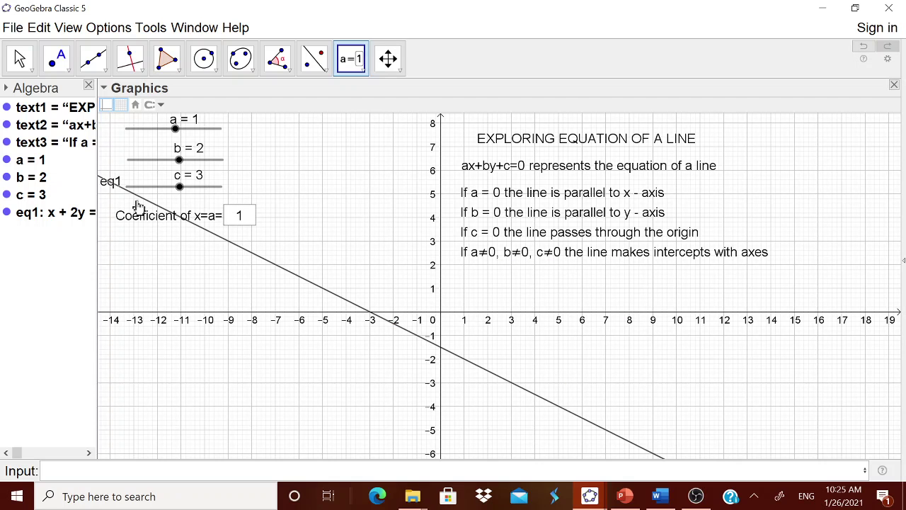
# Step: Create a second input box captioned 'Coefficient of y = b =' linked to b
pyautogui.click(361, 67)
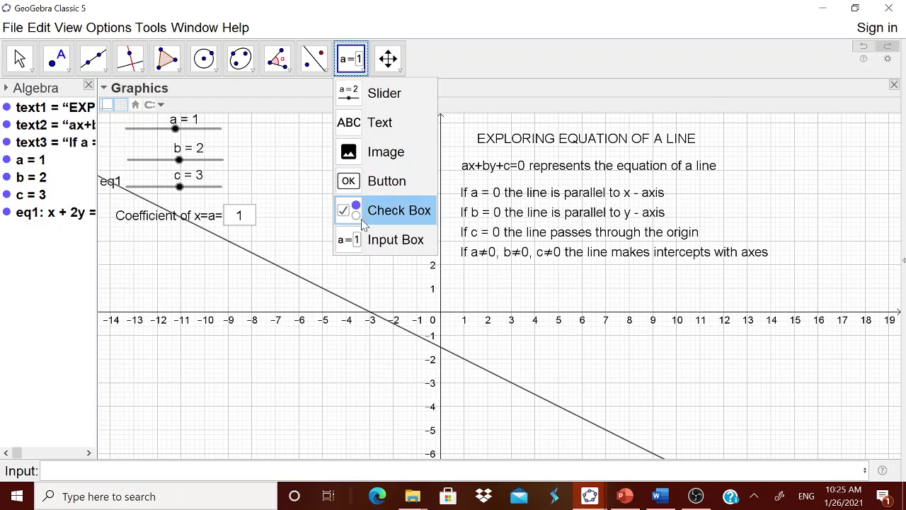
pyautogui.click(368, 239)
pyautogui.click(359, 245)
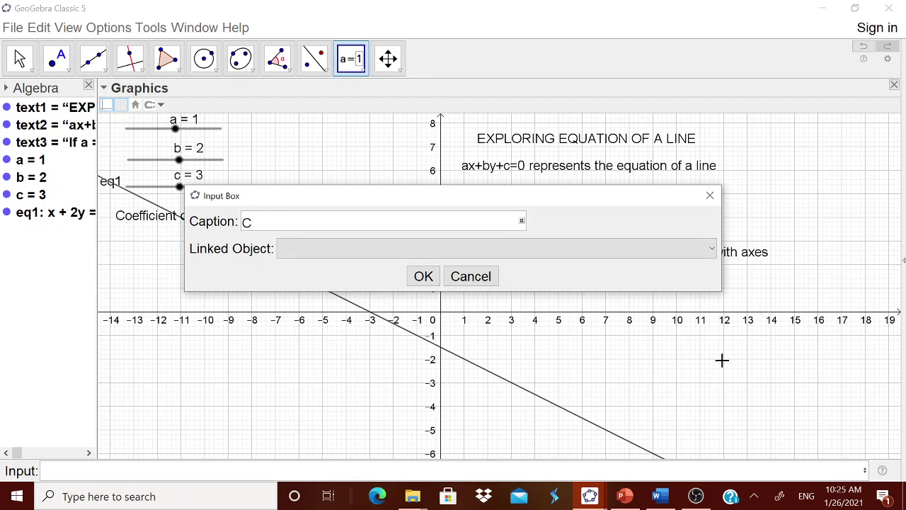
pyautogui.write('Coefficient of y = b =')
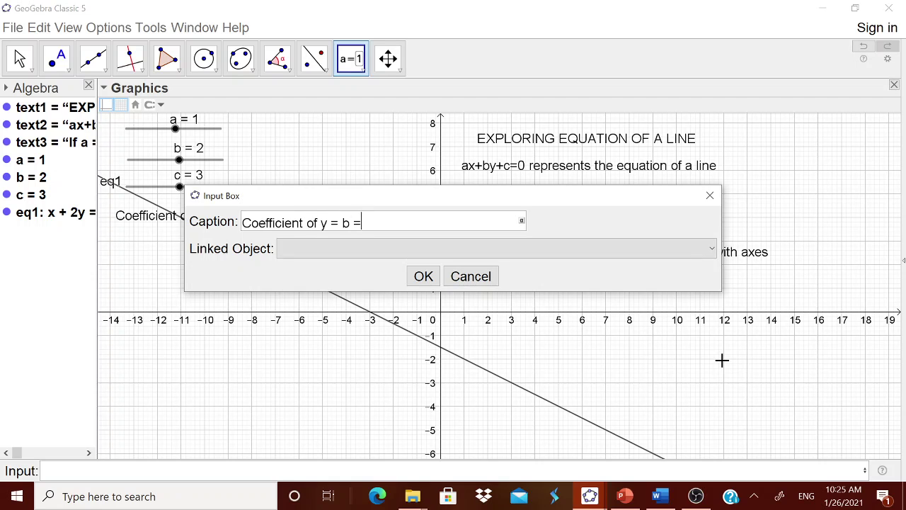
pyautogui.click(714, 251)
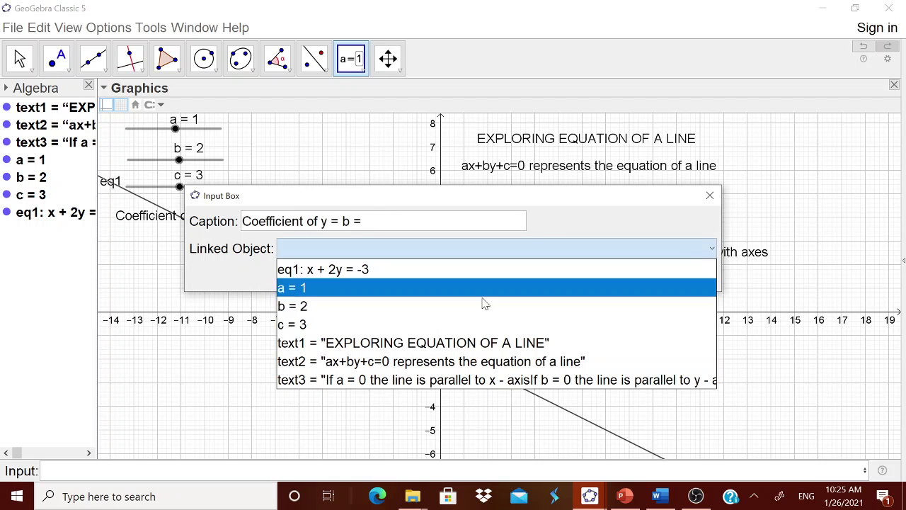
pyautogui.click(323, 305)
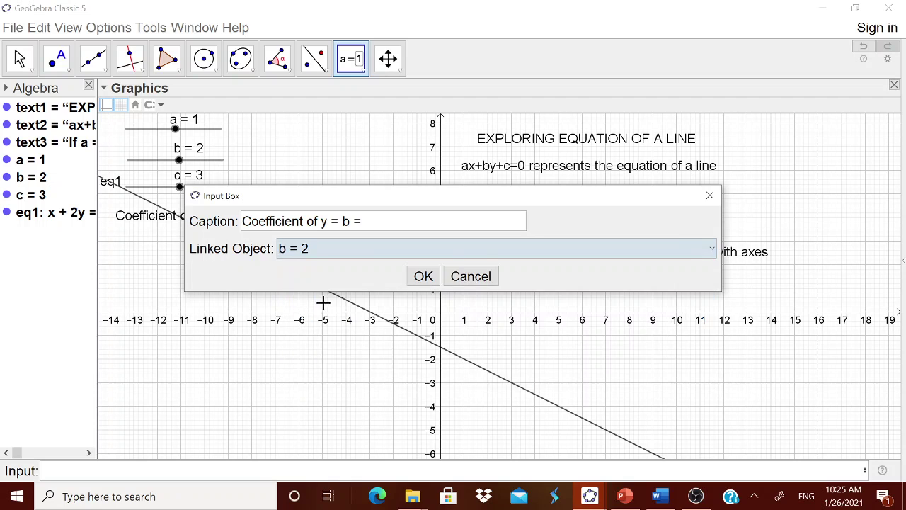
pyautogui.click(422, 276)
# Step: Set the b box to length 3 and centre alignment, and move it under the a box
pyautogui.rightClick(392, 256)
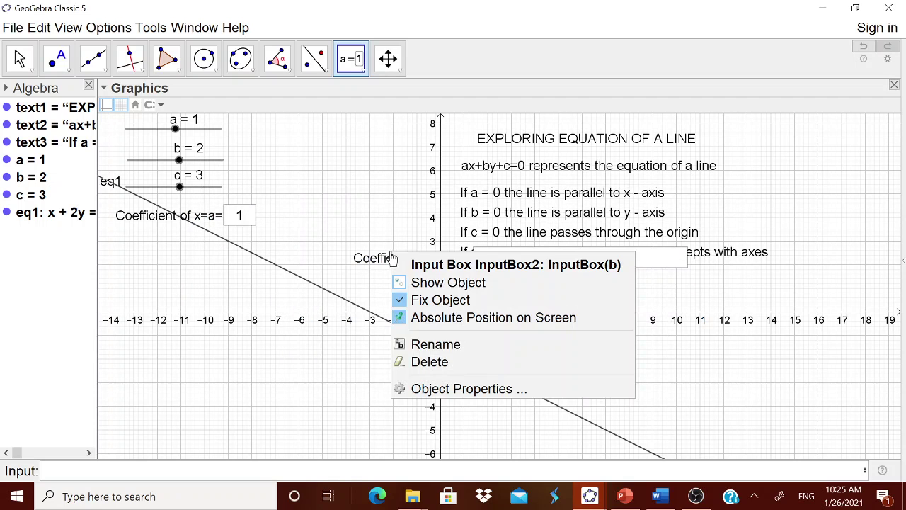
pyautogui.click(436, 389)
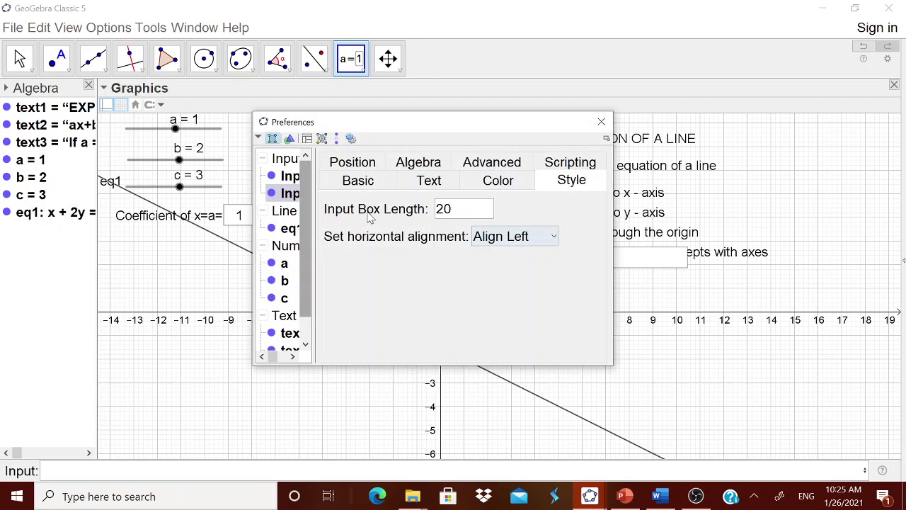
pyautogui.moveTo(461, 211); pyautogui.dragTo(428, 216)
pyautogui.write('3')
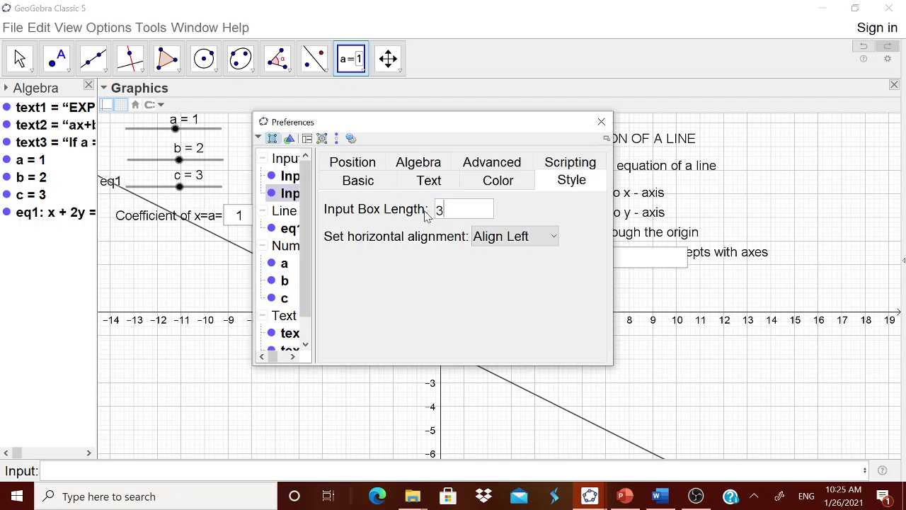
pyautogui.click(520, 236)
pyautogui.click(503, 273)
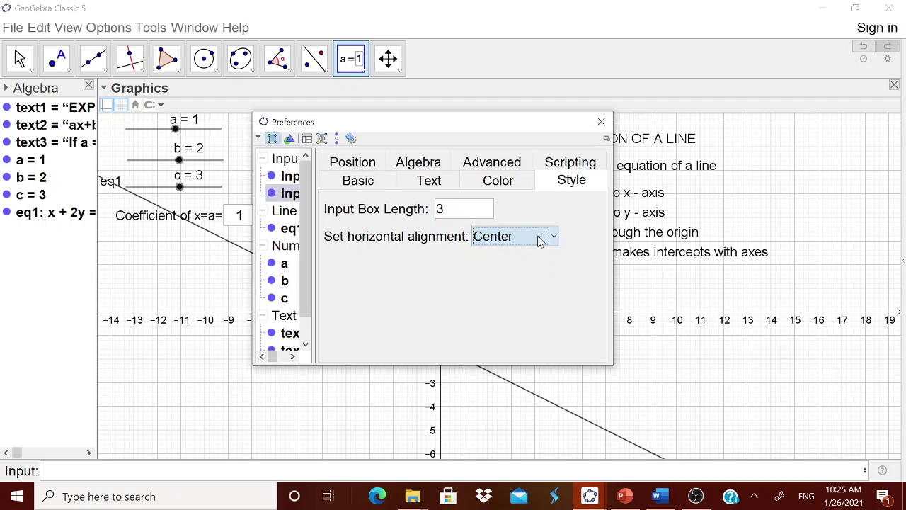
pyautogui.click(601, 121)
pyautogui.moveTo(410, 266); pyautogui.dragTo(165, 257)
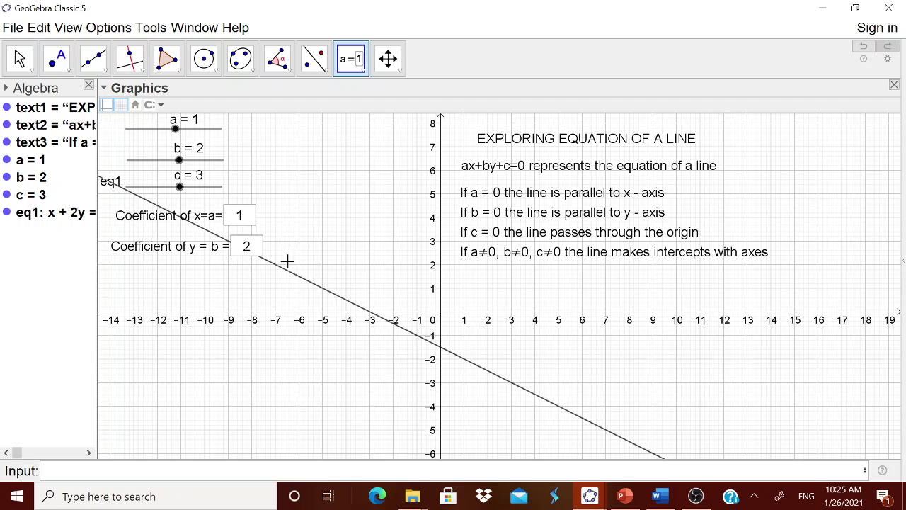
# Step: Create an input box captioned 'Constant term = c =' linked to c
pyautogui.click(340, 184)
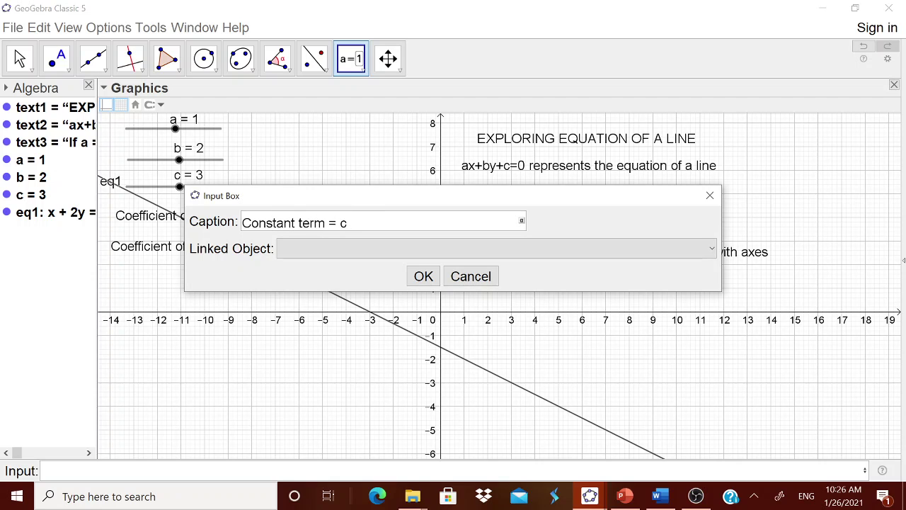
pyautogui.click(714, 252)
pyautogui.click(712, 249)
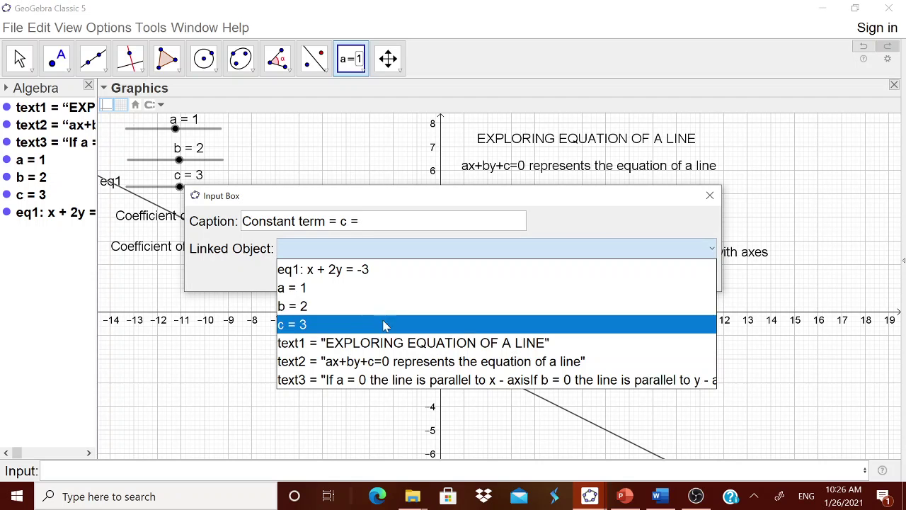
pyautogui.click(354, 325)
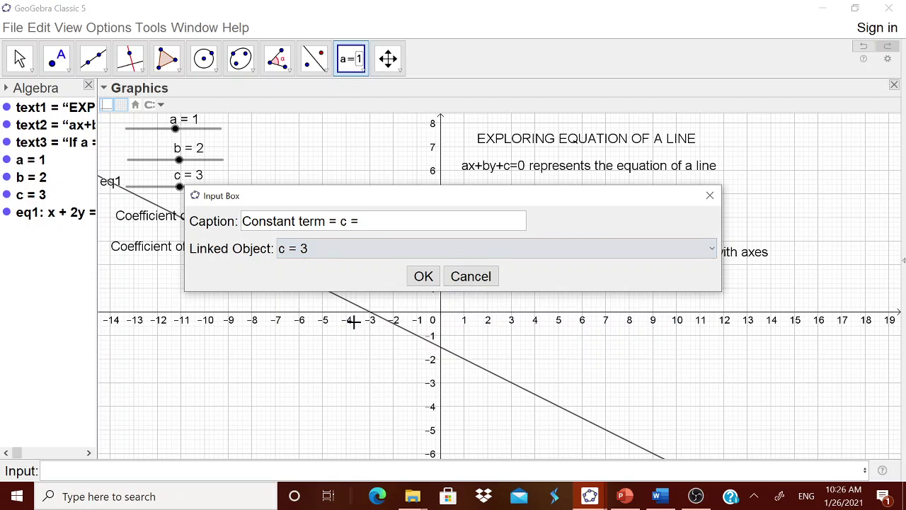
pyautogui.click(421, 276)
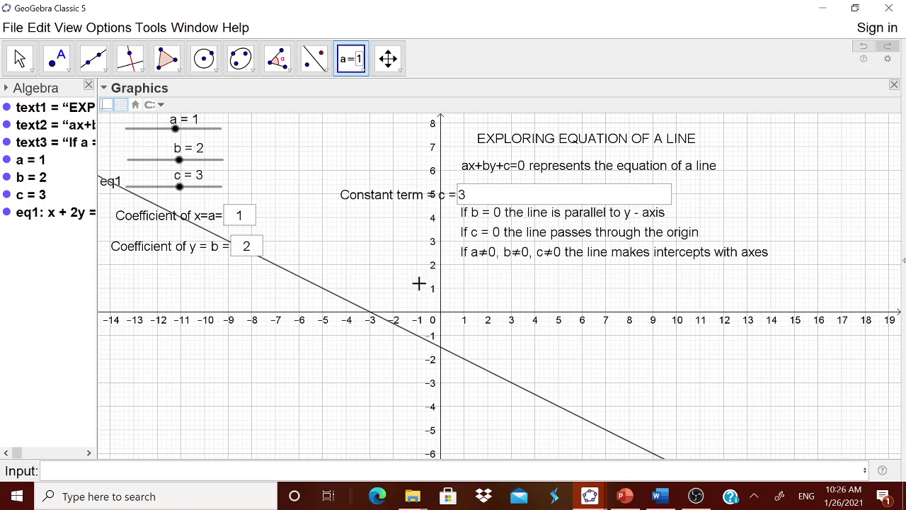
# Step: Set the c box to length 3 and centre alignment, and place it under the b box
pyautogui.rightClick(394, 198)
pyautogui.click(417, 328)
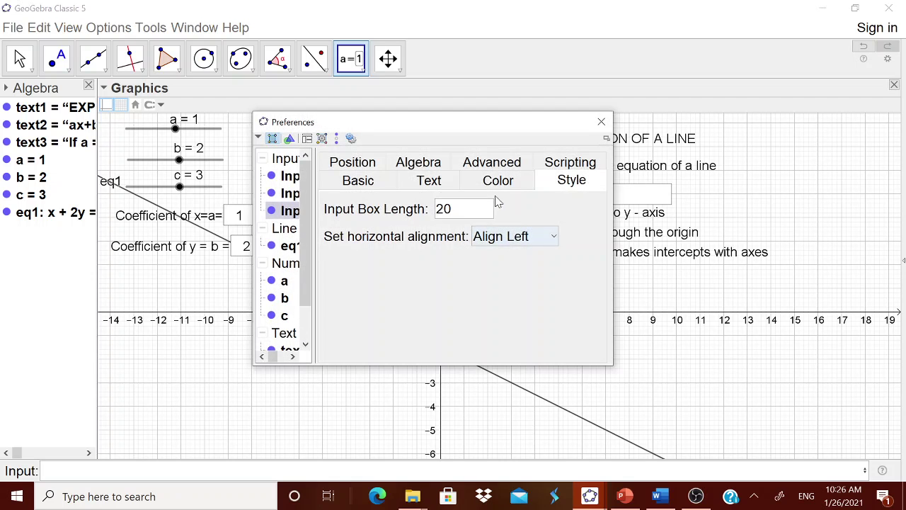
pyautogui.doubleClick(457, 215)
pyautogui.write('3')
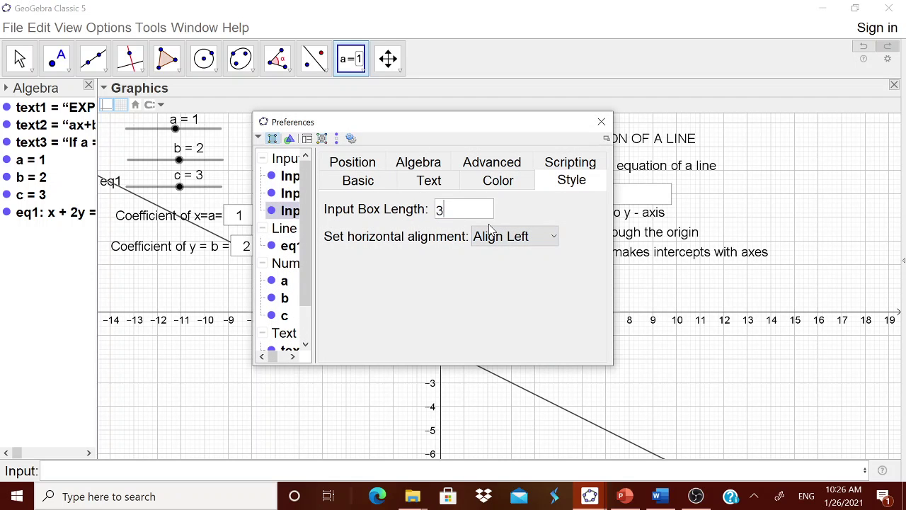
pyautogui.click(555, 243)
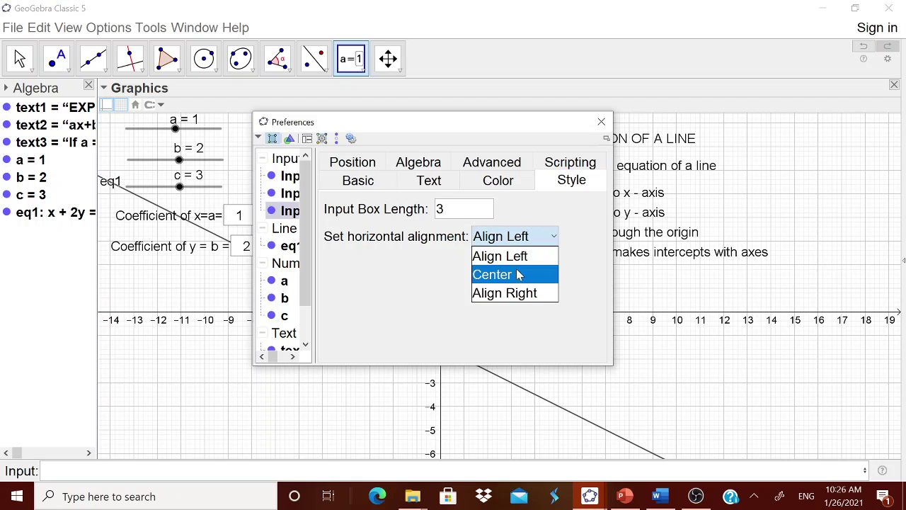
pyautogui.click(519, 273)
pyautogui.click(601, 121)
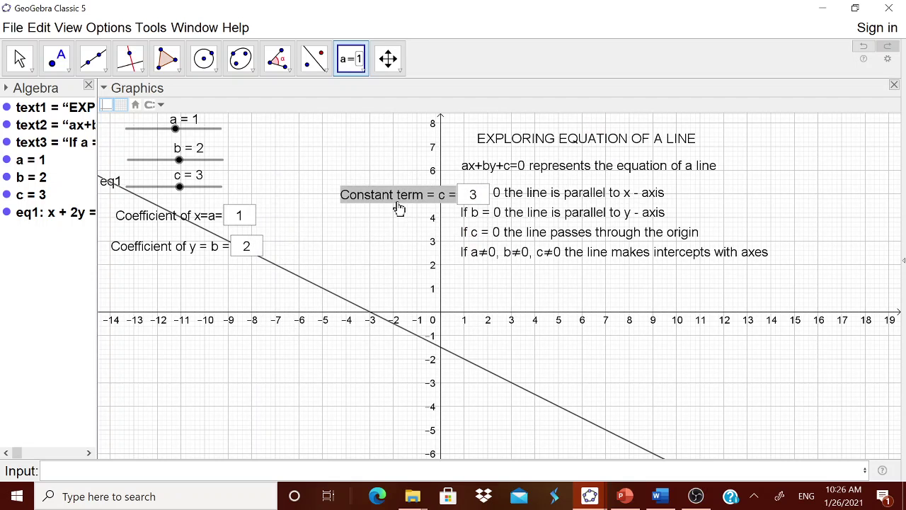
pyautogui.moveTo(389, 216); pyautogui.dragTo(153, 292)
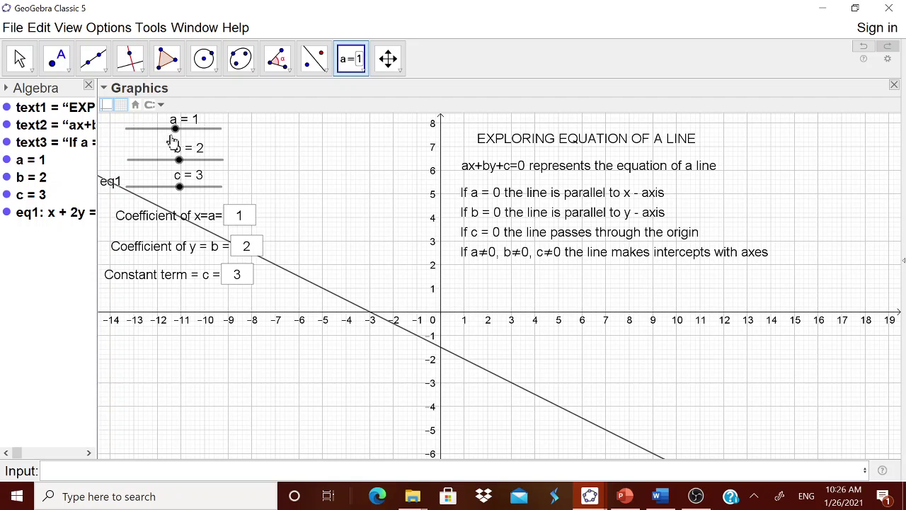
# Step: Hide the sliders a, b and c
pyautogui.rightClick(151, 136)
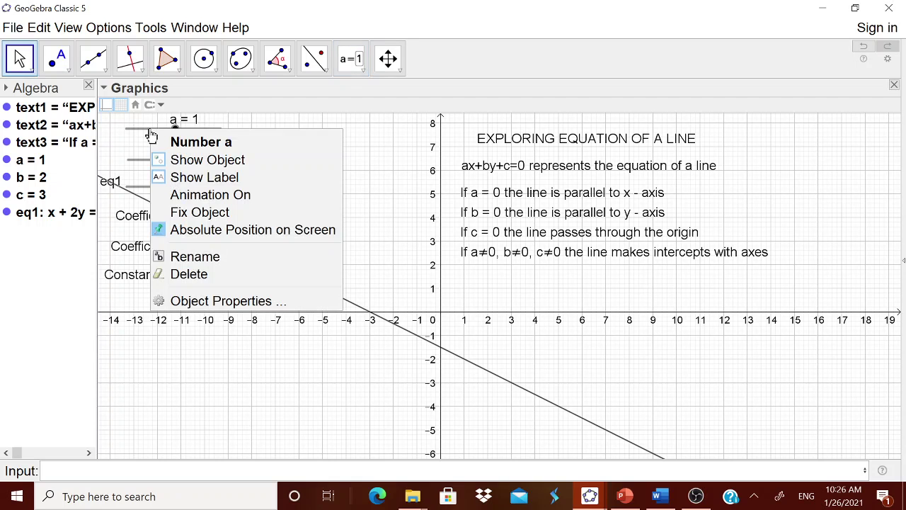
pyautogui.click(185, 160)
pyautogui.rightClick(149, 165)
pyautogui.click(170, 191)
pyautogui.rightClick(156, 196)
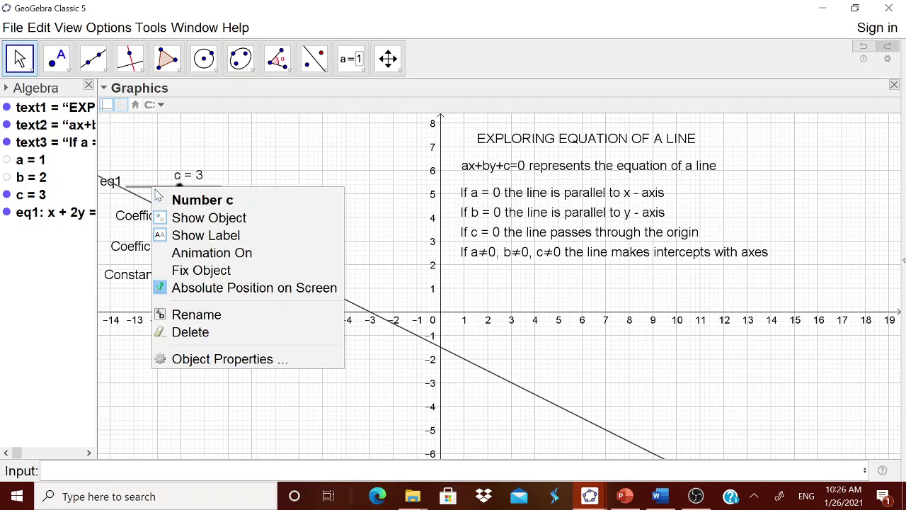
pyautogui.click(192, 221)
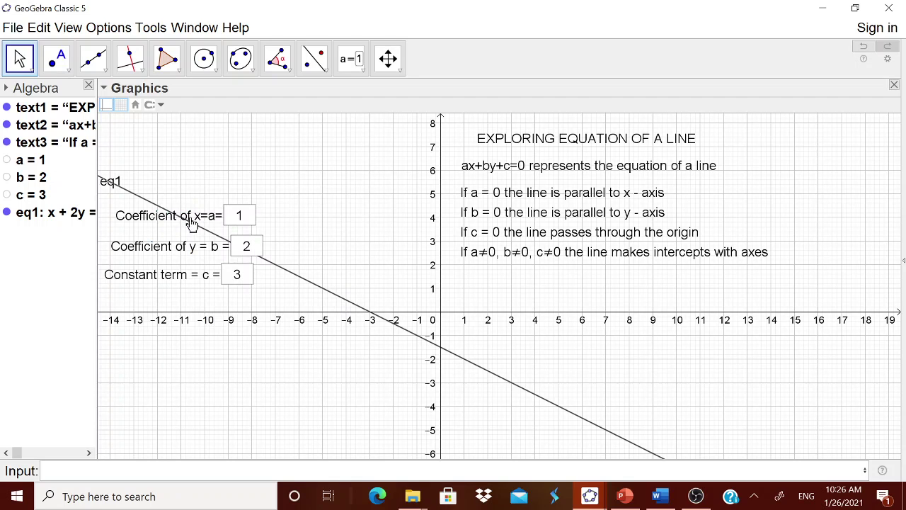
# Step: Unfix the x, y and constant input boxes and stack them at the top left
pyautogui.moveTo(174, 216); pyautogui.dragTo(180, 135)
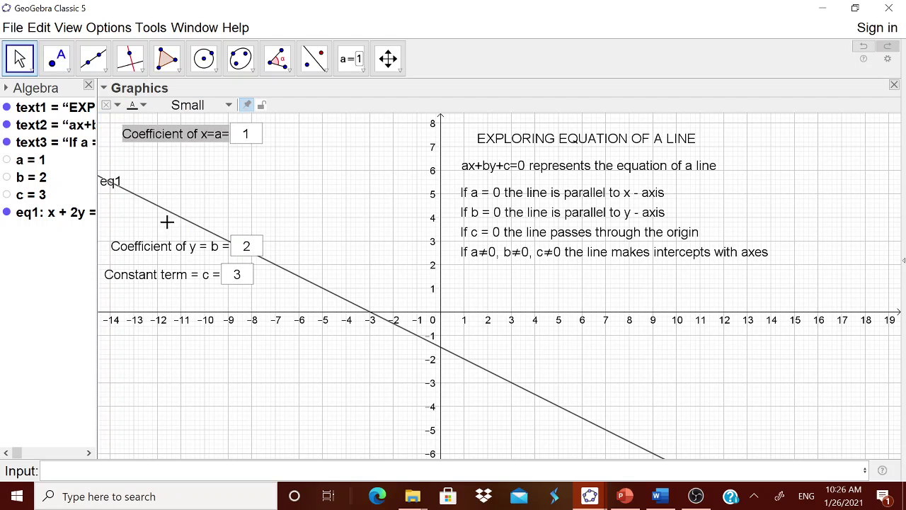
pyautogui.click(160, 259)
pyautogui.rightClick(170, 252)
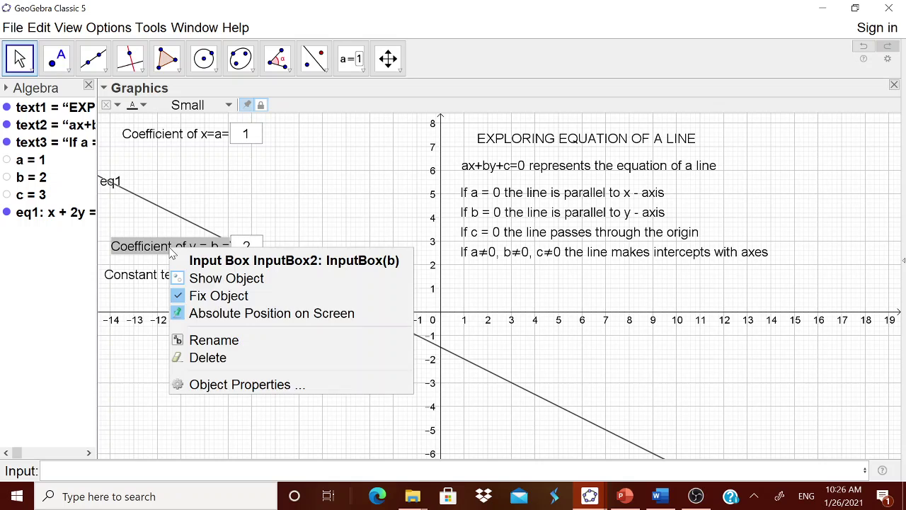
pyautogui.click(171, 280)
pyautogui.moveTo(172, 258); pyautogui.dragTo(179, 165)
pyautogui.rightClick(160, 281)
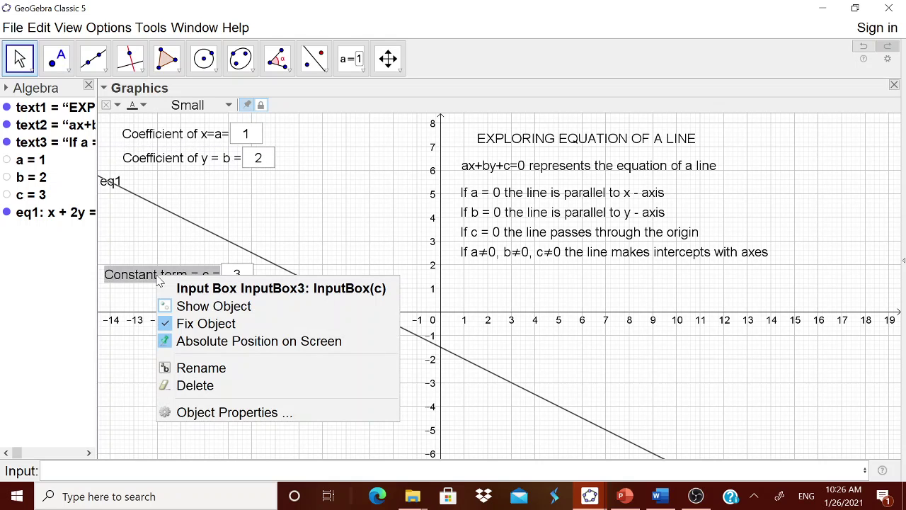
pyautogui.click(205, 323)
pyautogui.moveTo(163, 281); pyautogui.dragTo(190, 201)
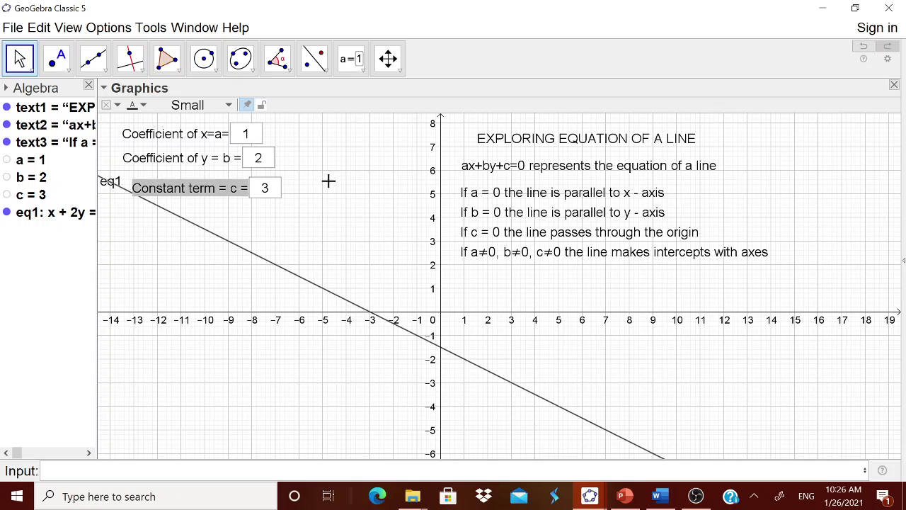
# Step: Test a = 0 in the a box so the line becomes horizontal, then commit a again
pyautogui.click(247, 136)
pyautogui.doubleClick(248, 136)
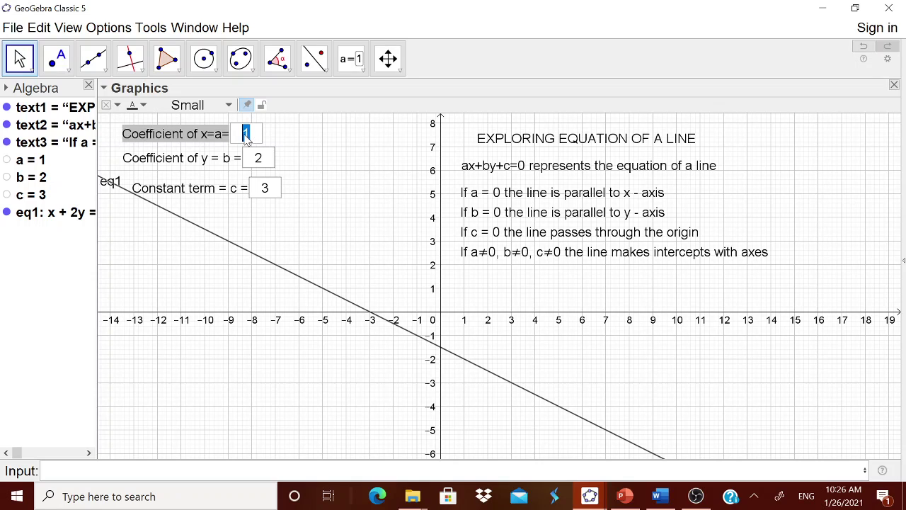
pyautogui.write('0')
pyautogui.press('Return')
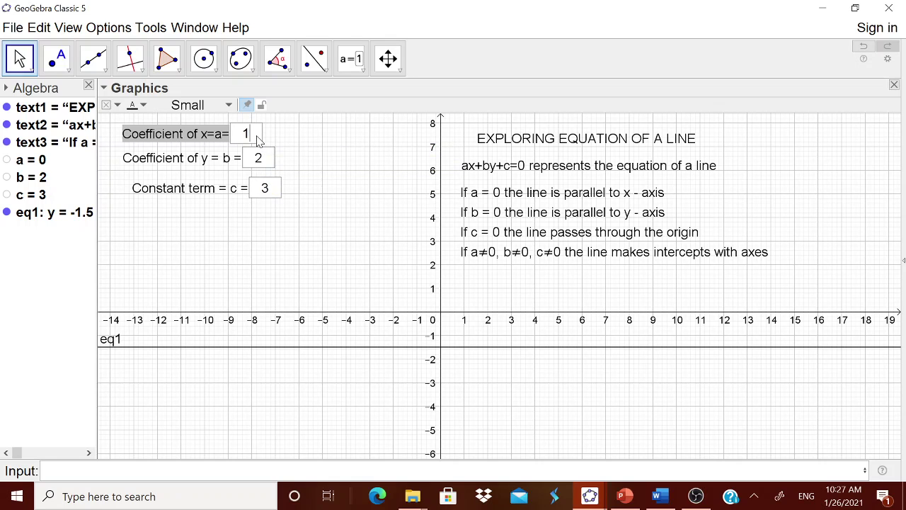
pyautogui.press('Return')
# Step: Start a text 'The equation of the line is :' followed by the live value of a and x
pyautogui.click(352, 60)
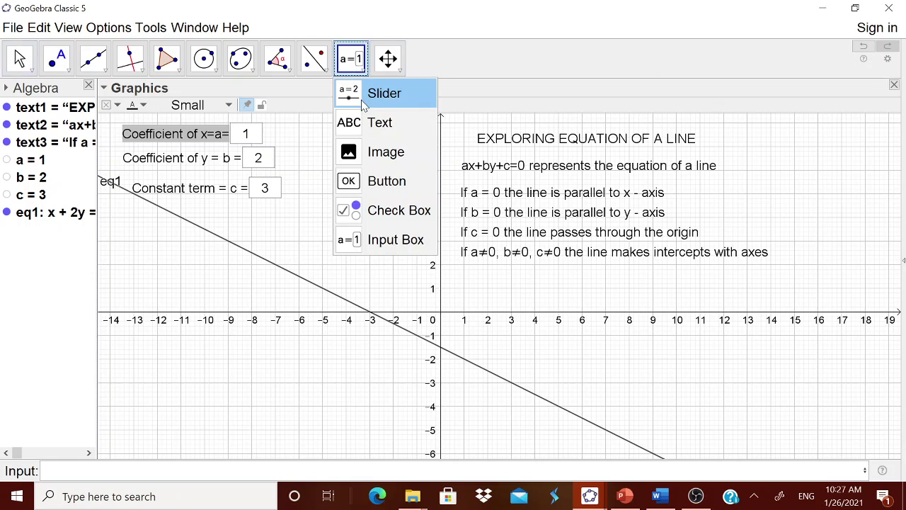
pyautogui.click(375, 122)
pyautogui.click(609, 301)
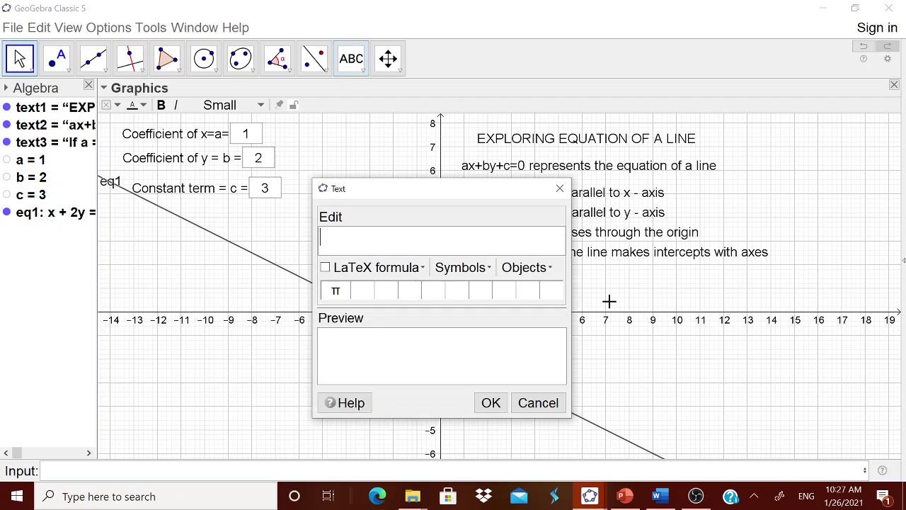
pyautogui.write('The equatino o')
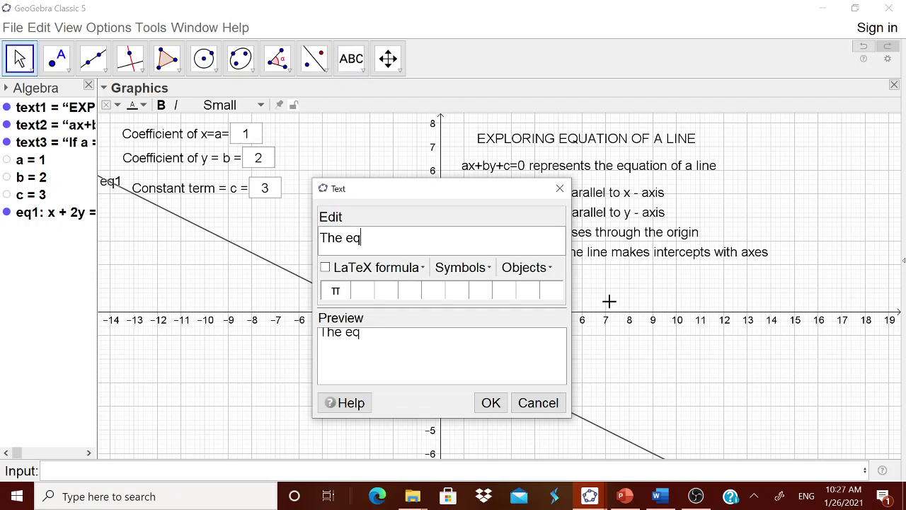
pyautogui.press('BackSpace')
pyautogui.press('BackSpace')
pyautogui.press('BackSpace')
pyautogui.press('BackSpace')
pyautogui.write('on')
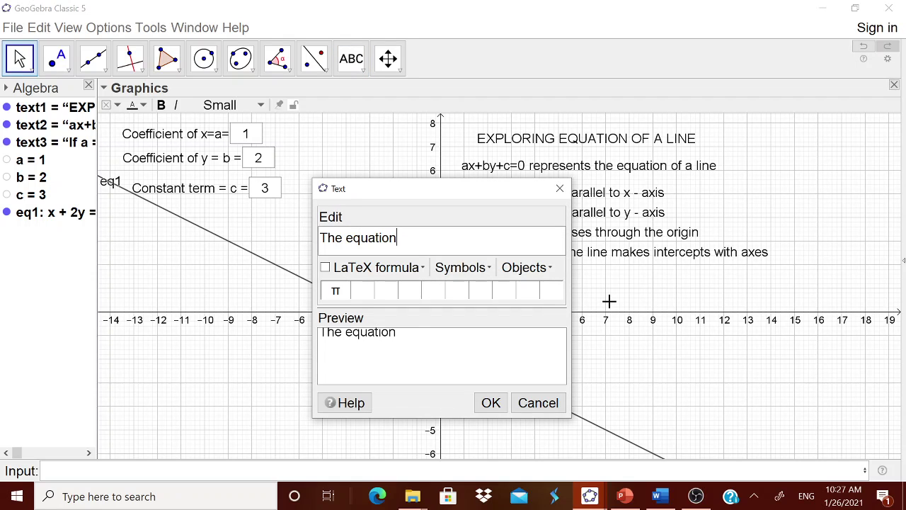
pyautogui.write(' of the line ')
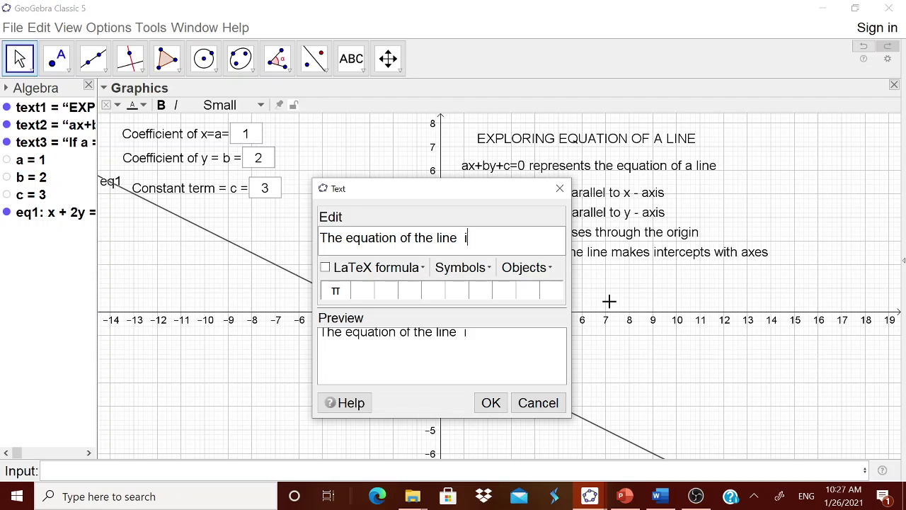
pyautogui.write('is :')
pyautogui.click(523, 268)
pyautogui.click(517, 306)
pyautogui.write('a')
pyautogui.press('BackSpace')
pyautogui.write('x+')
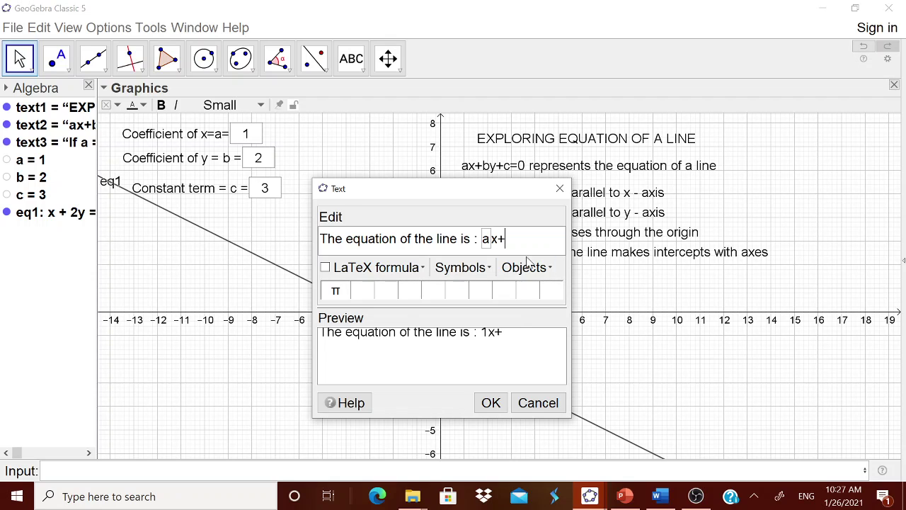
# Step: Complete the equation with live b and c ending '=0', and place it below the conditions
pyautogui.click(528, 266)
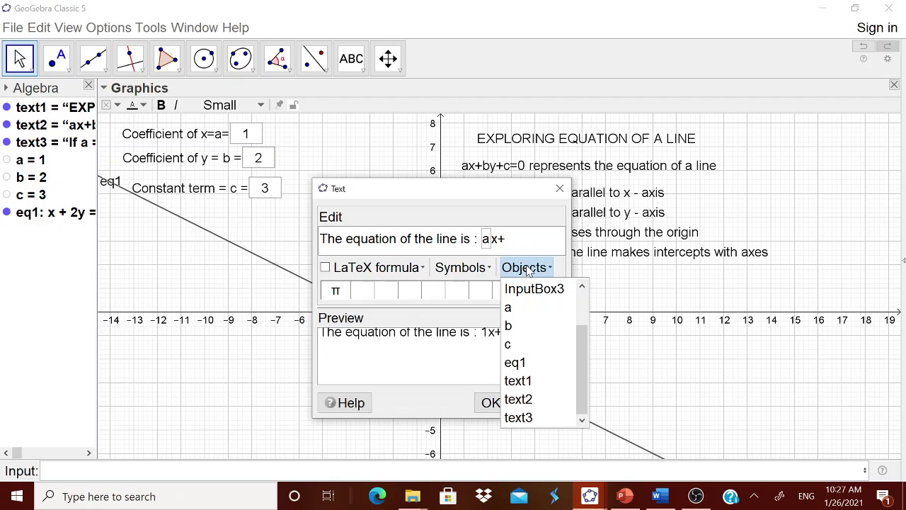
pyautogui.click(520, 325)
pyautogui.write('y+')
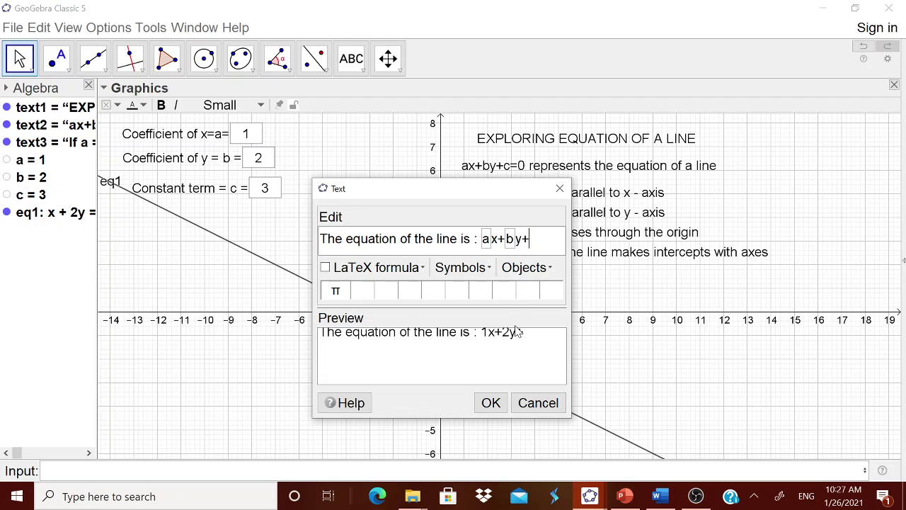
pyautogui.click(516, 269)
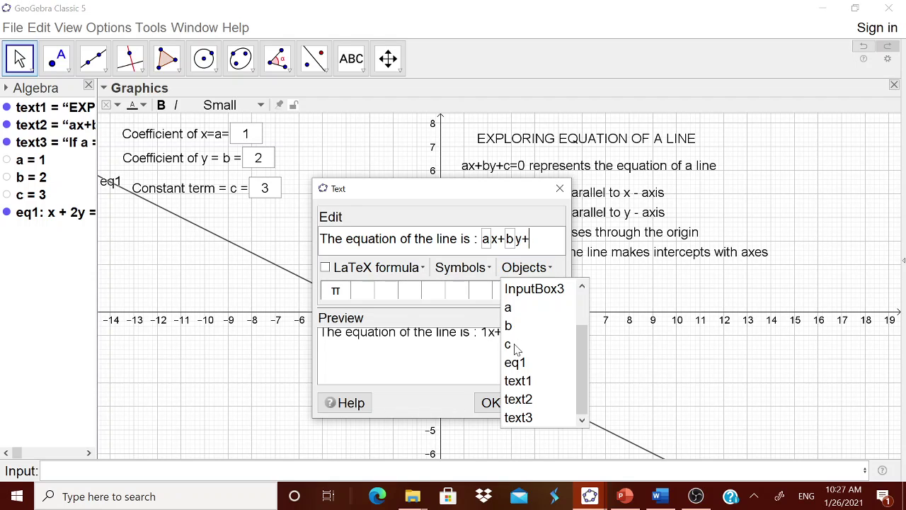
pyautogui.click(515, 345)
pyautogui.write('=0')
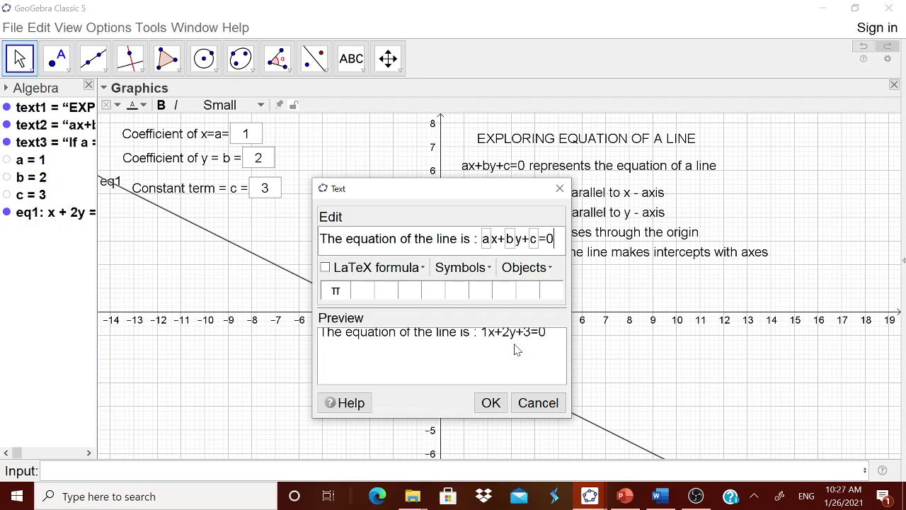
pyautogui.press('Return')
pyautogui.click(492, 402)
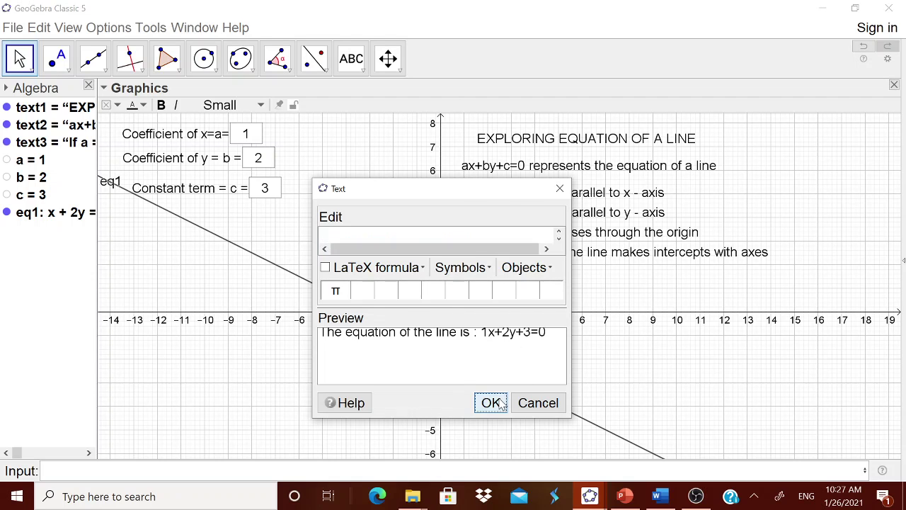
pyautogui.moveTo(658, 298); pyautogui.dragTo(607, 281)
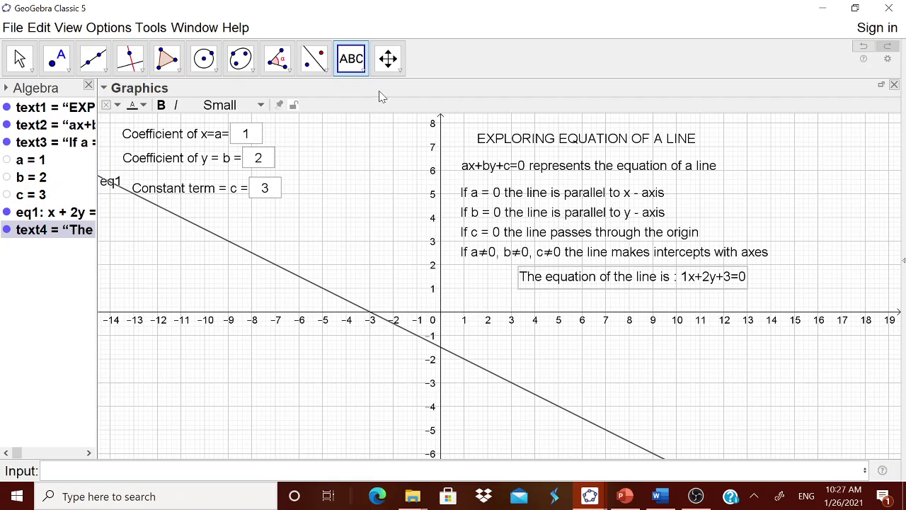
# Step: Add a text linked to eq1 showing x + 2y = -3 under the equation sentence
pyautogui.click(363, 71)
pyautogui.click(375, 124)
pyautogui.click(478, 307)
pyautogui.click(525, 267)
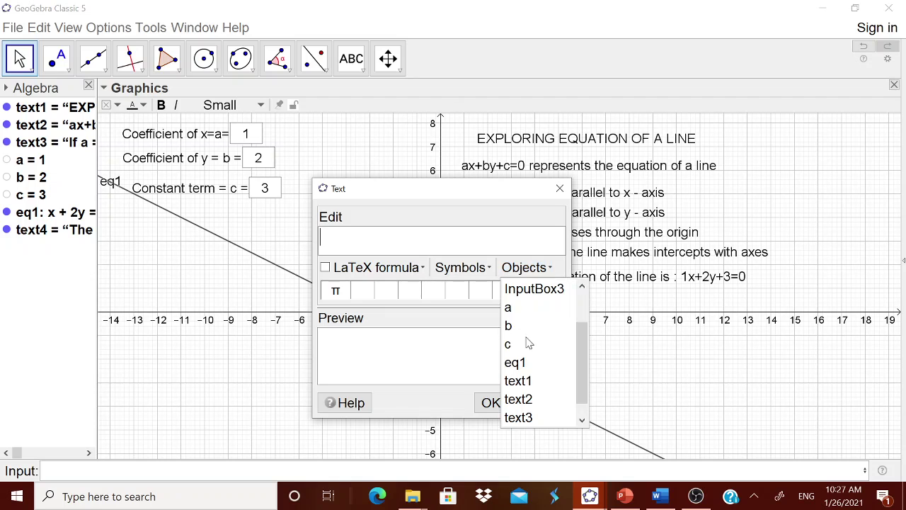
pyautogui.click(525, 365)
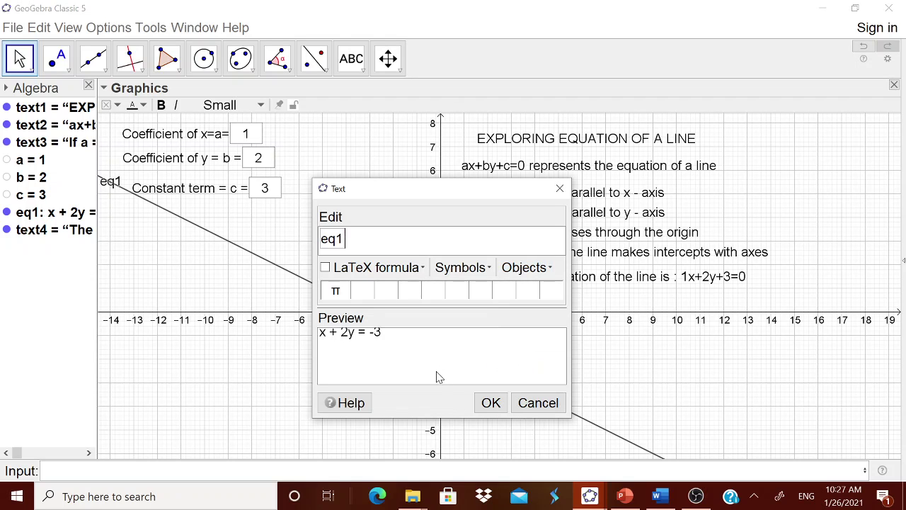
pyautogui.click(487, 403)
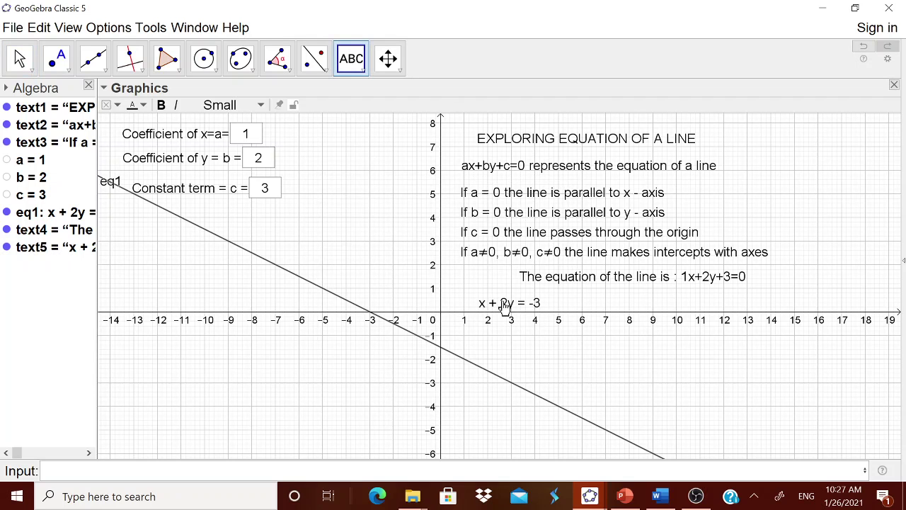
pyautogui.moveTo(514, 310); pyautogui.dragTo(704, 306)
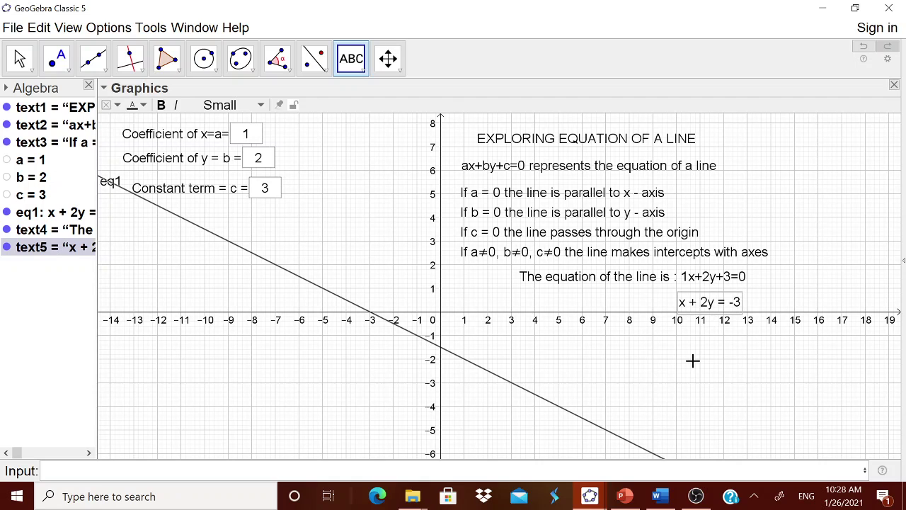
# Step: Cancel an empty second text and select the a input box
pyautogui.click(265, 139)
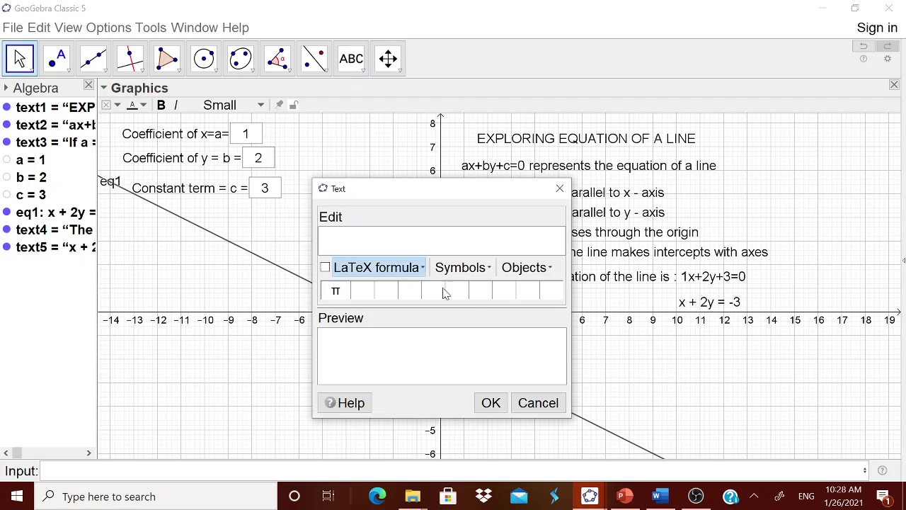
pyautogui.click(538, 403)
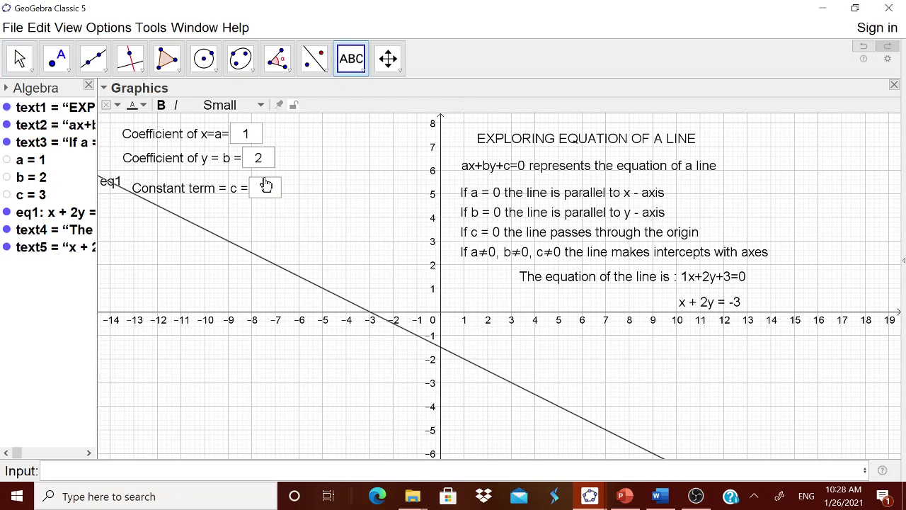
pyautogui.click(249, 134)
# Step: Set a to 0 in the a input box
pyautogui.doubleClick(249, 134)
pyautogui.write('0')
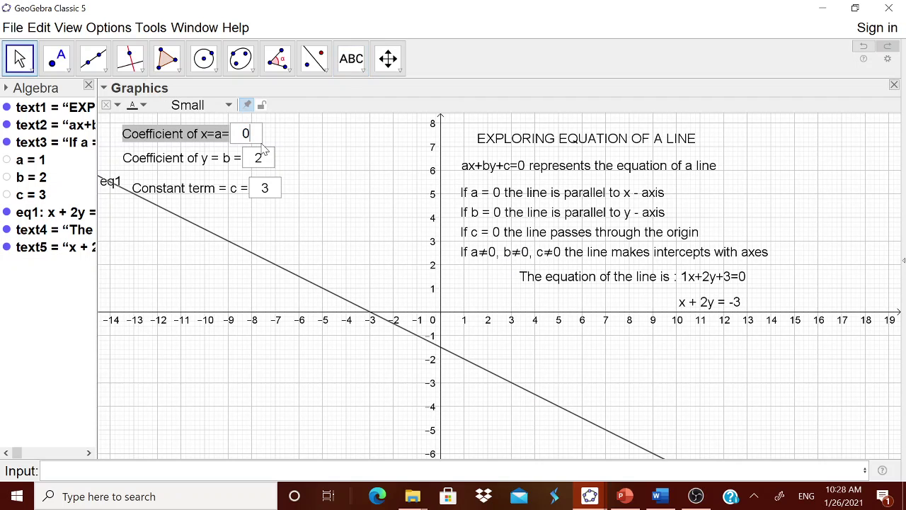
pyautogui.press('Return')
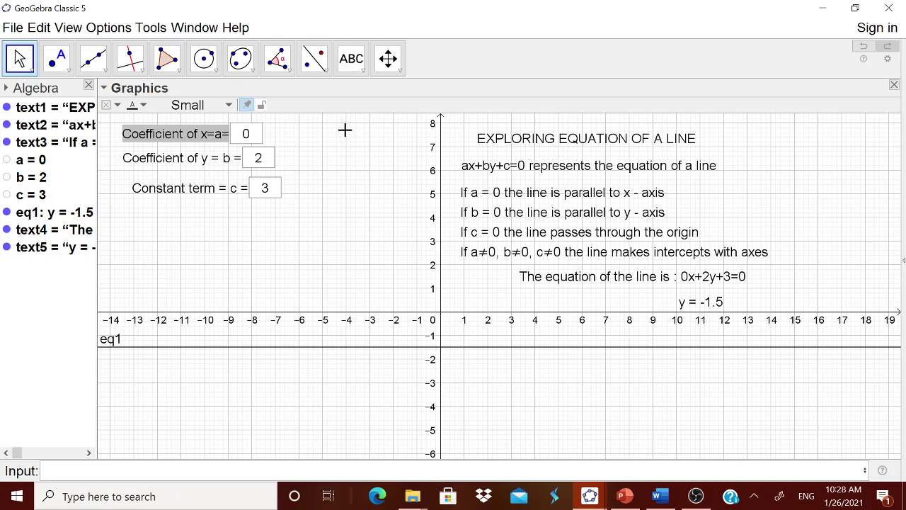
# Step: Add the text 'The line' + eq1 + 'is parallel to x - axis' below the x-axis
pyautogui.click(351, 58)
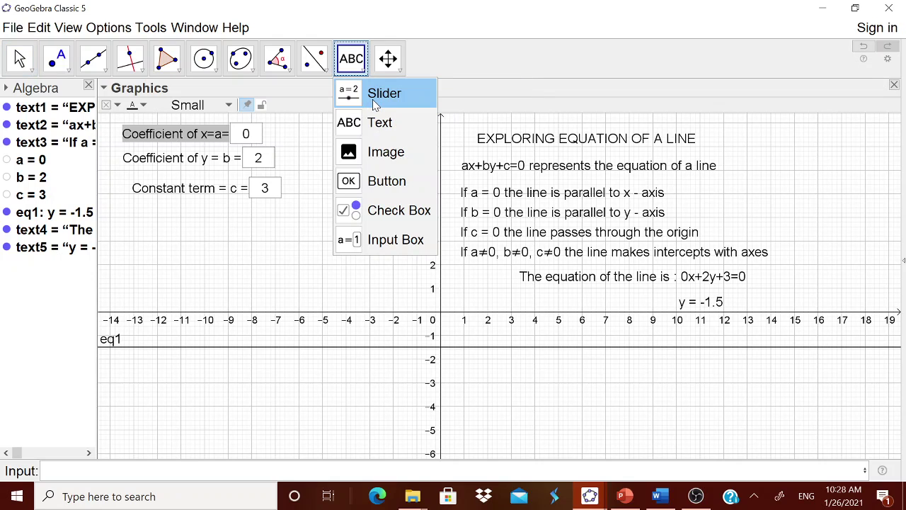
pyautogui.click(374, 122)
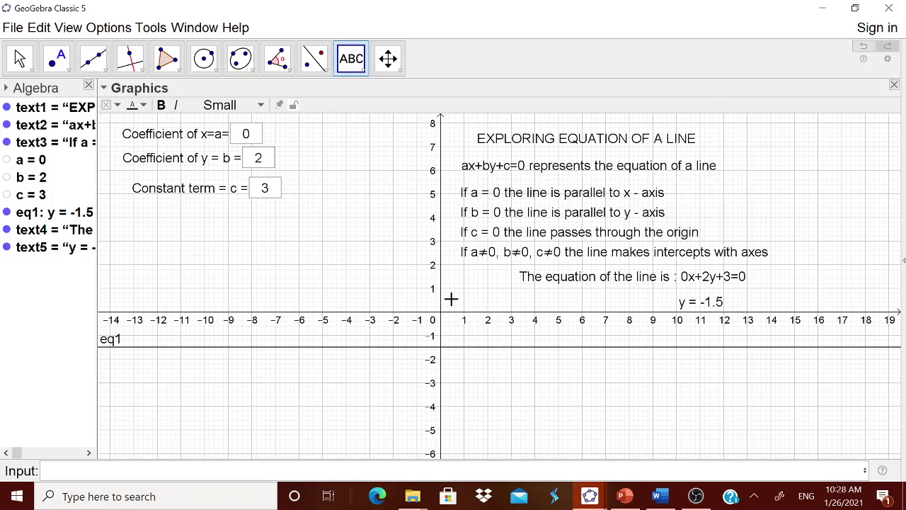
pyautogui.click(485, 375)
pyautogui.write('The E')
pyautogui.press('BackSpace')
pyautogui.write('line')
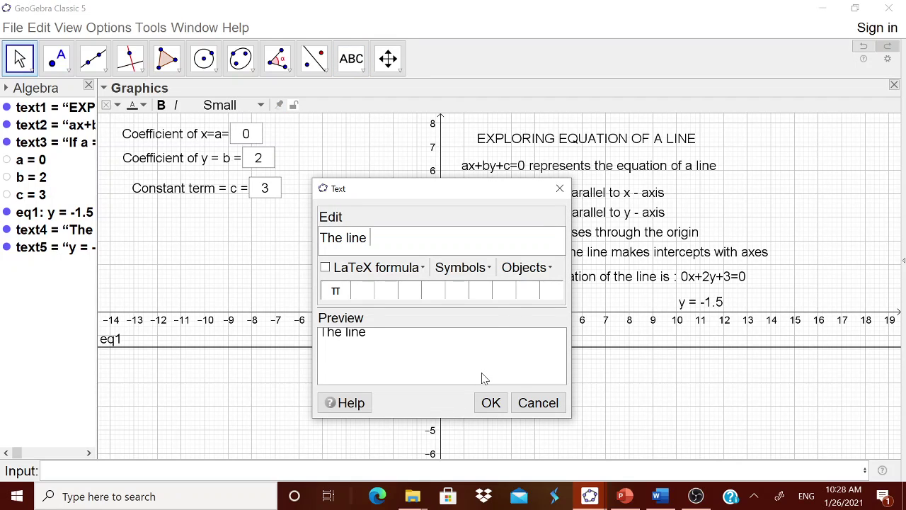
pyautogui.click(527, 269)
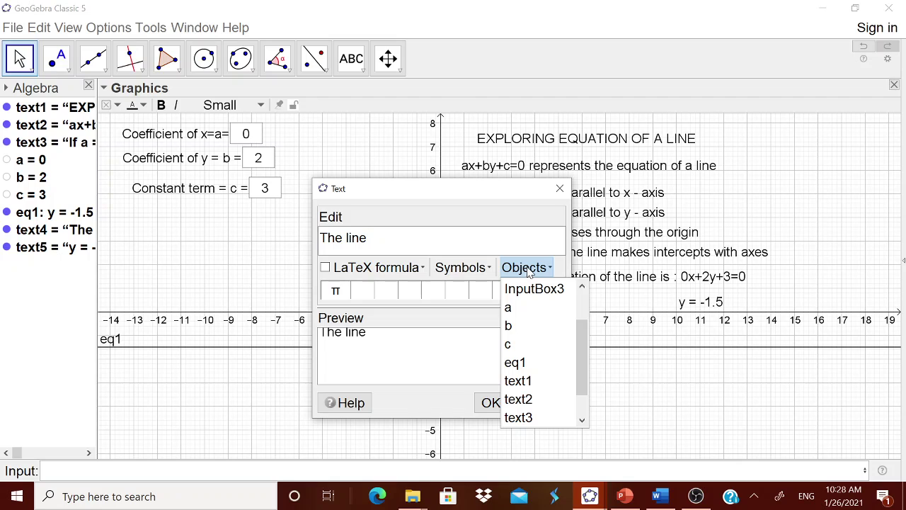
pyautogui.click(529, 363)
pyautogui.write('is parallel to x - axis')
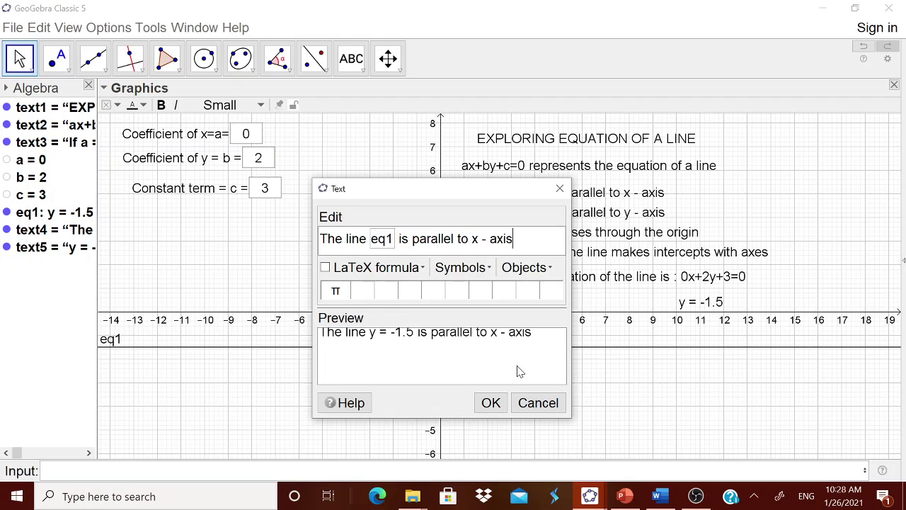
pyautogui.click(488, 401)
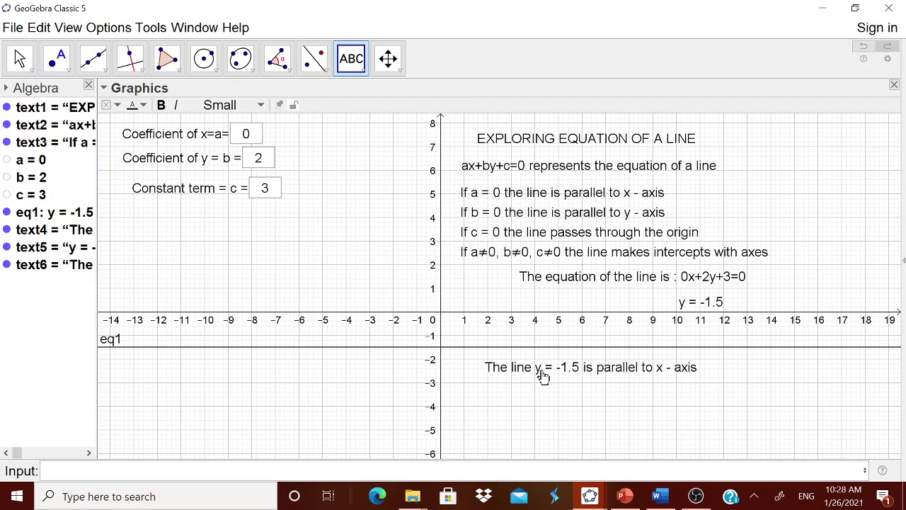
pyautogui.moveTo(536, 375); pyautogui.dragTo(528, 376)
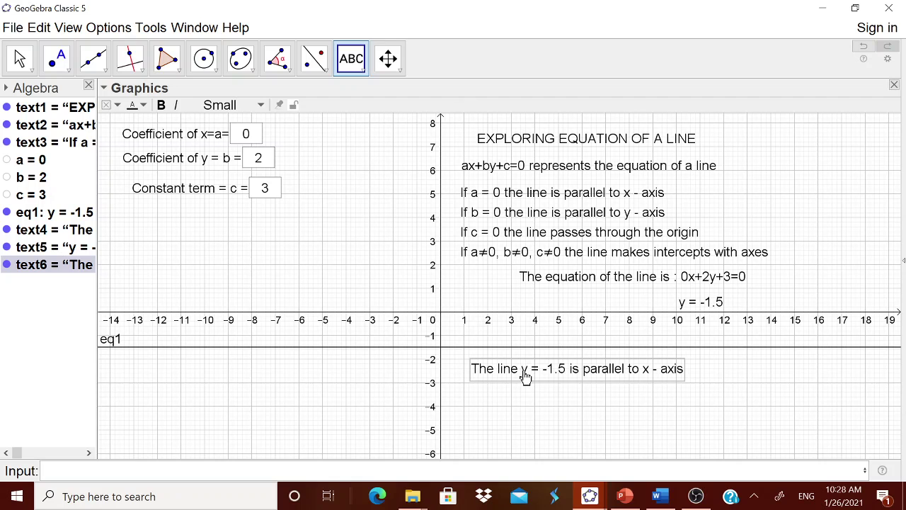
# Step: Give text6 the show condition a = 0 and shift it further right
pyautogui.rightClick(524, 375)
pyautogui.click(602, 498)
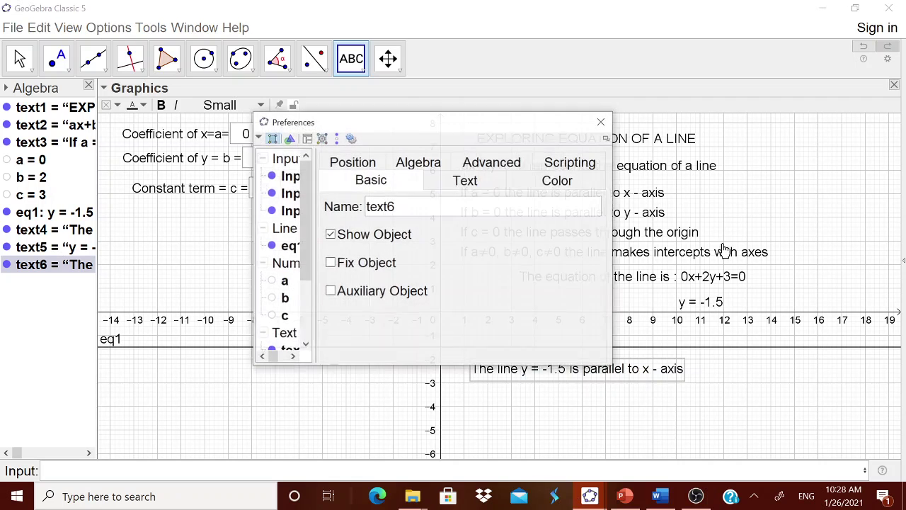
pyautogui.click(490, 166)
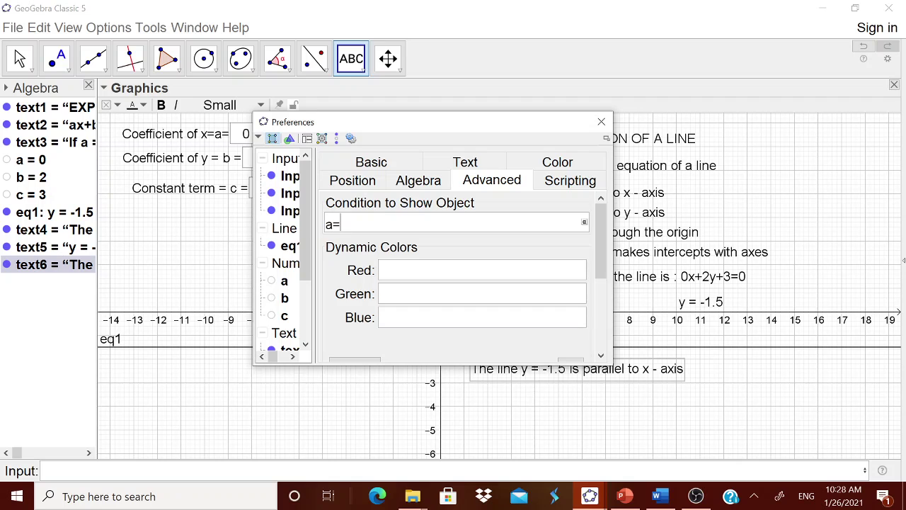
pyautogui.press('Return')
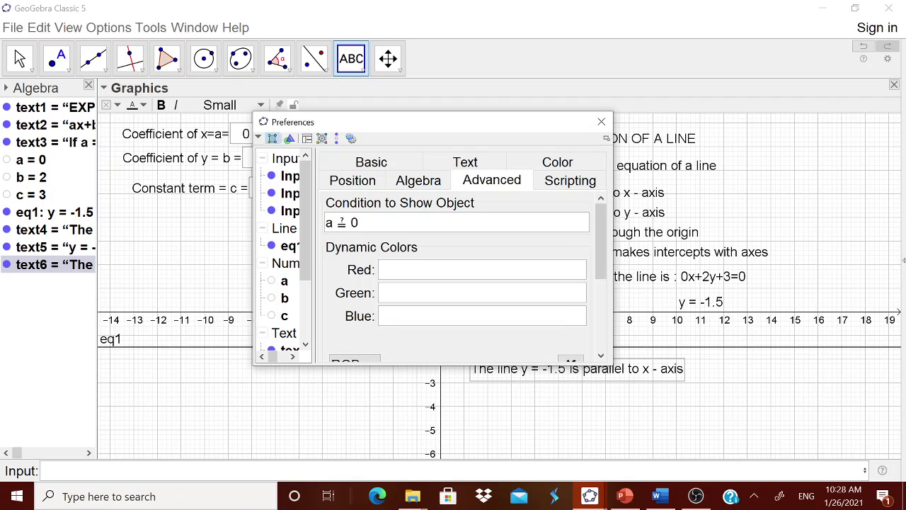
pyautogui.click(601, 122)
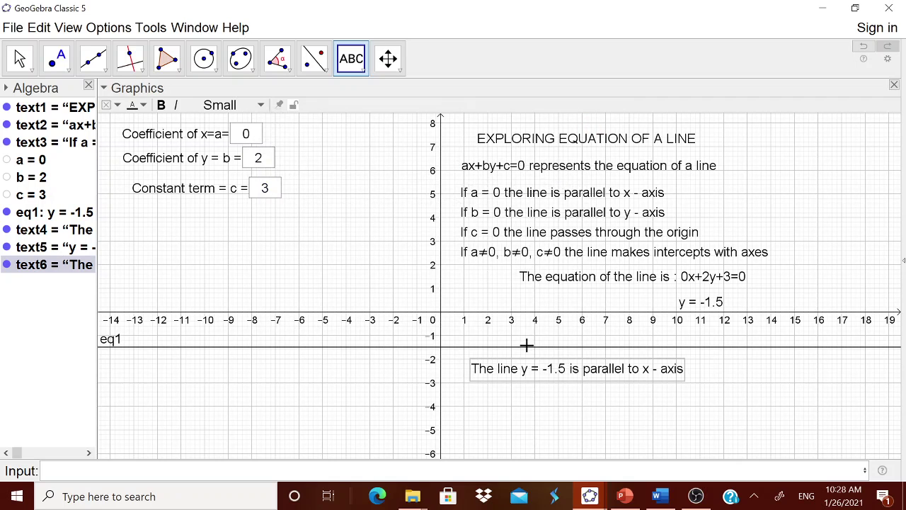
pyautogui.moveTo(540, 380); pyautogui.dragTo(587, 367)
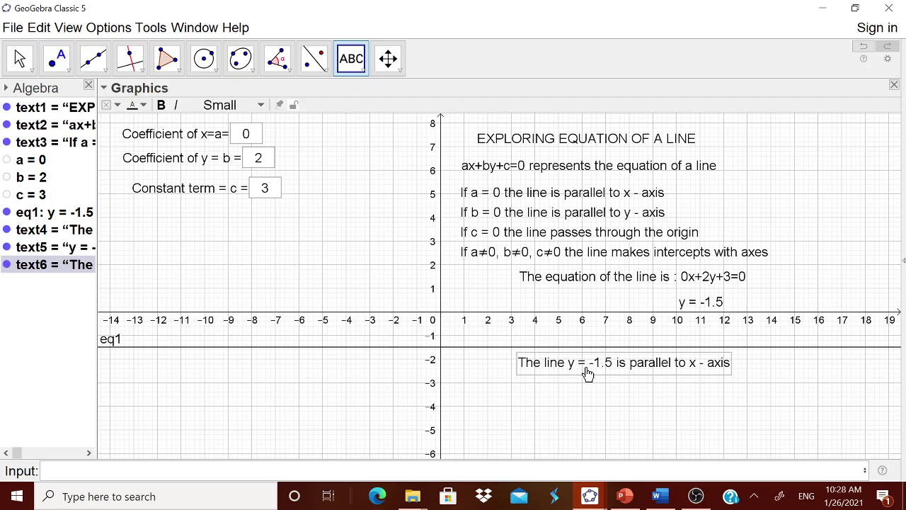
# Step: Set b to 4 and c to 15 in their input boxes
pyautogui.click(263, 163)
pyautogui.moveTo(266, 164); pyautogui.dragTo(256, 167)
pyautogui.write('4')
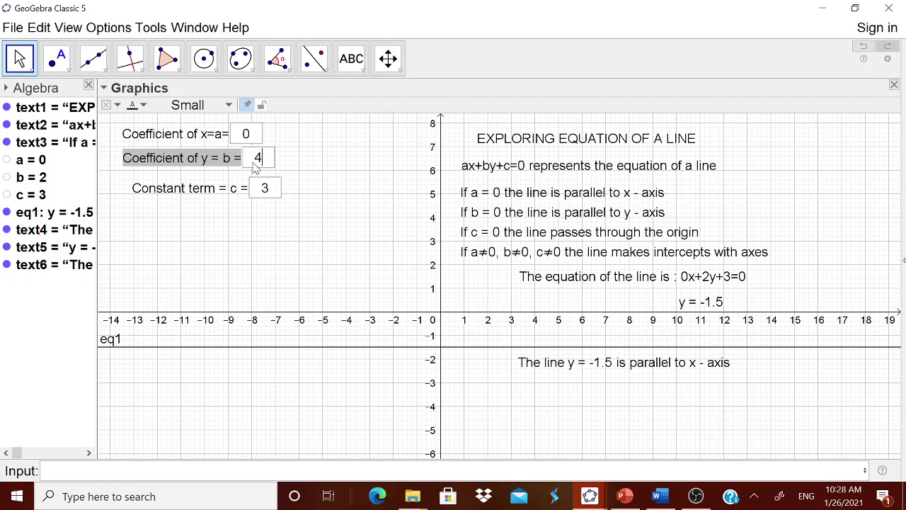
pyautogui.press('Return')
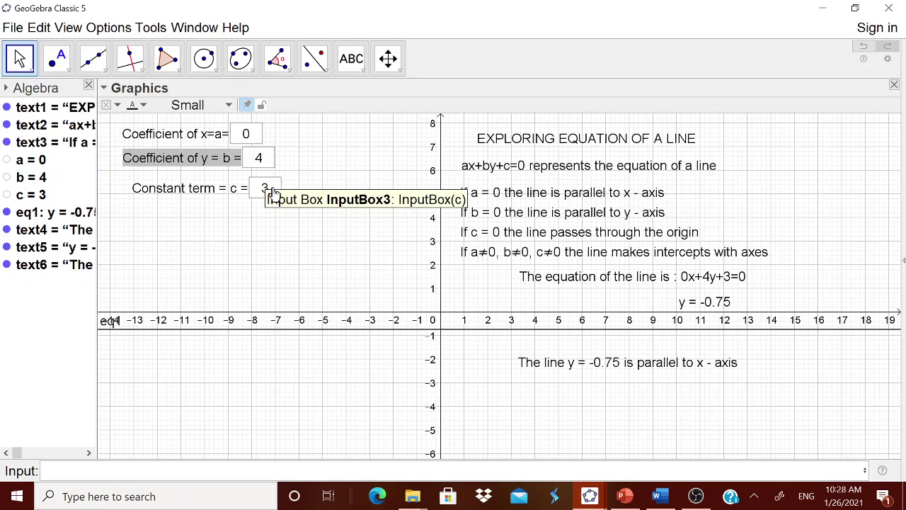
pyautogui.click(274, 191)
pyautogui.moveTo(275, 192); pyautogui.dragTo(262, 192)
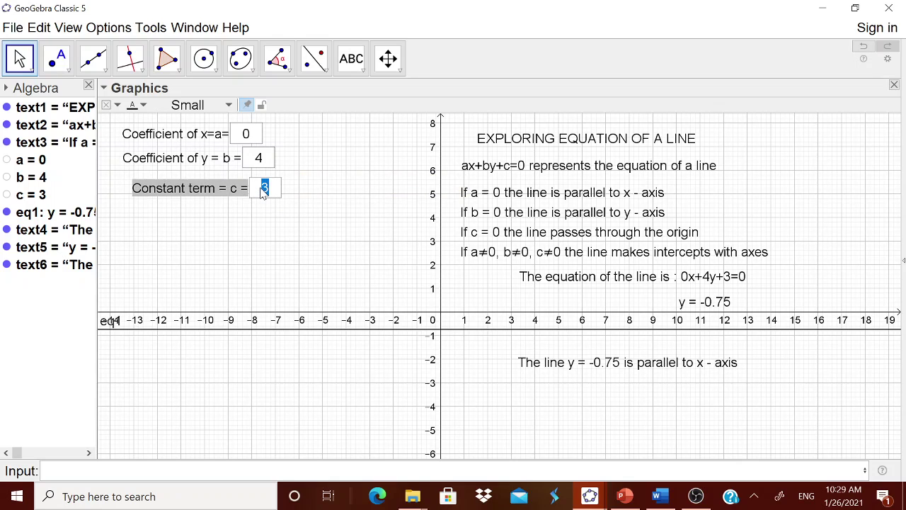
pyautogui.write('15')
pyautogui.press('Return')
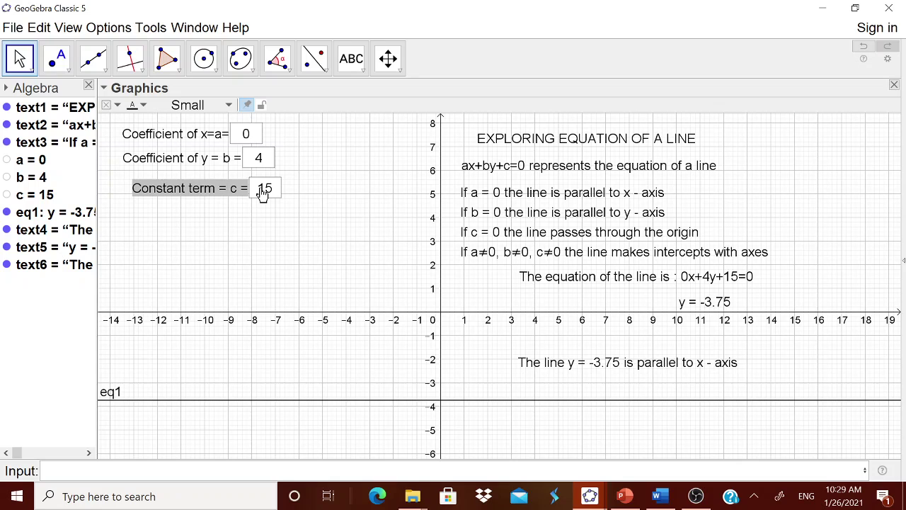
# Step: Set a to 2 and b to 0, making the line vertical
pyautogui.click(253, 142)
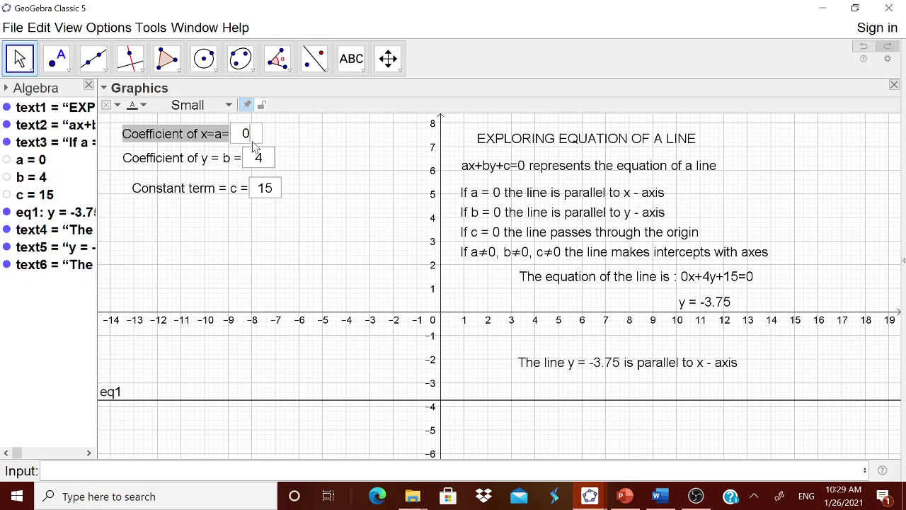
pyautogui.moveTo(253, 142); pyautogui.dragTo(243, 145)
pyautogui.write('2')
pyautogui.press('Return')
pyautogui.click(265, 163)
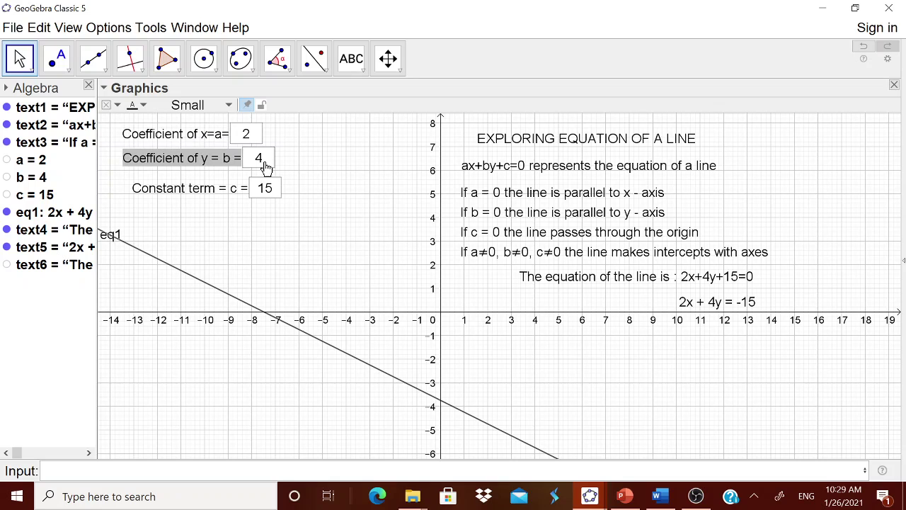
pyautogui.moveTo(266, 156); pyautogui.dragTo(256, 160)
pyautogui.write('0')
pyautogui.press('Return')
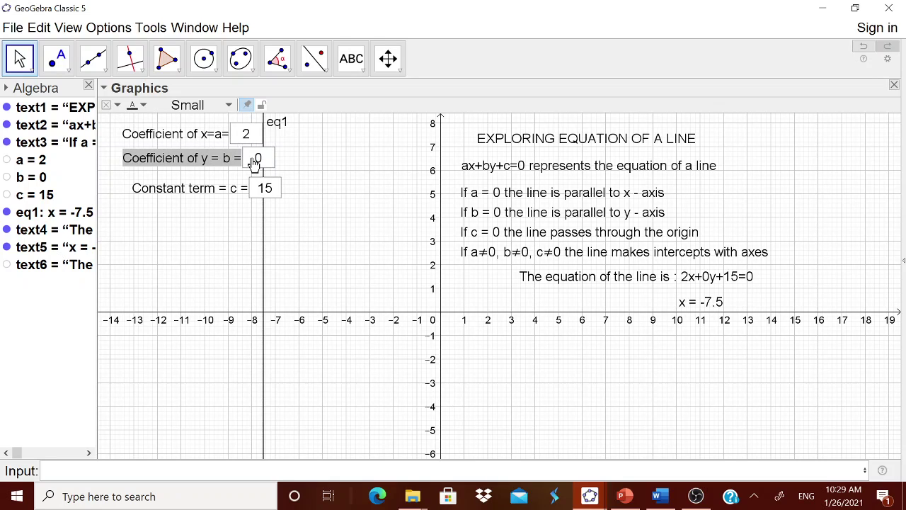
# Step: Add the text 'The line' + eq1 + 'is parallel to y - axis', showing x = -7.5
pyautogui.click(362, 74)
pyautogui.click(364, 121)
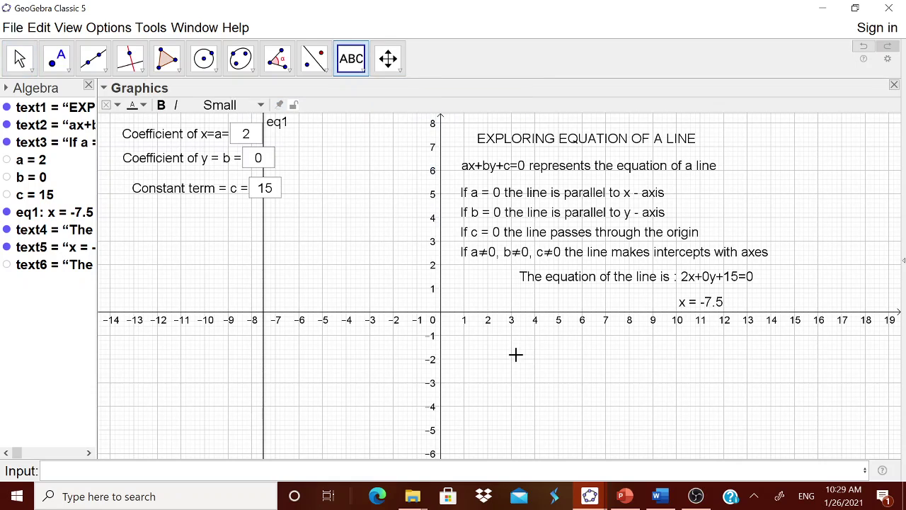
pyautogui.click(525, 375)
pyautogui.write('The line')
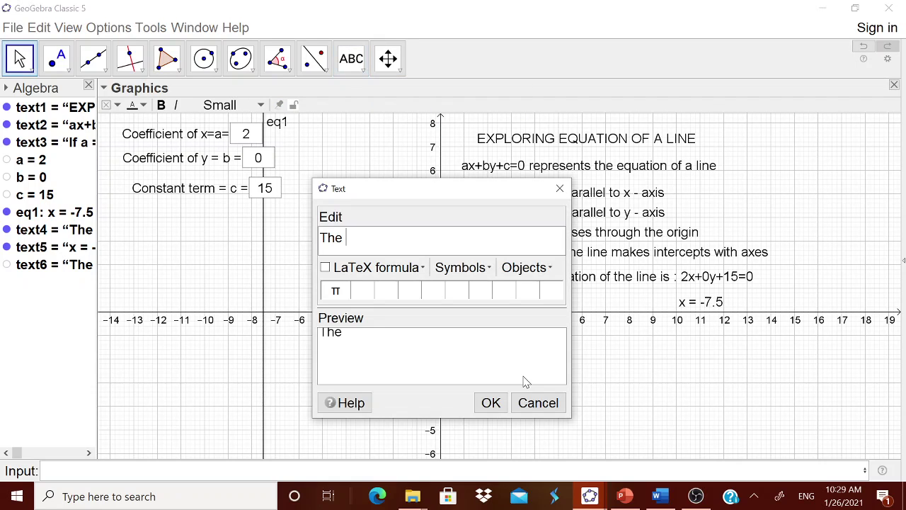
pyautogui.click(531, 269)
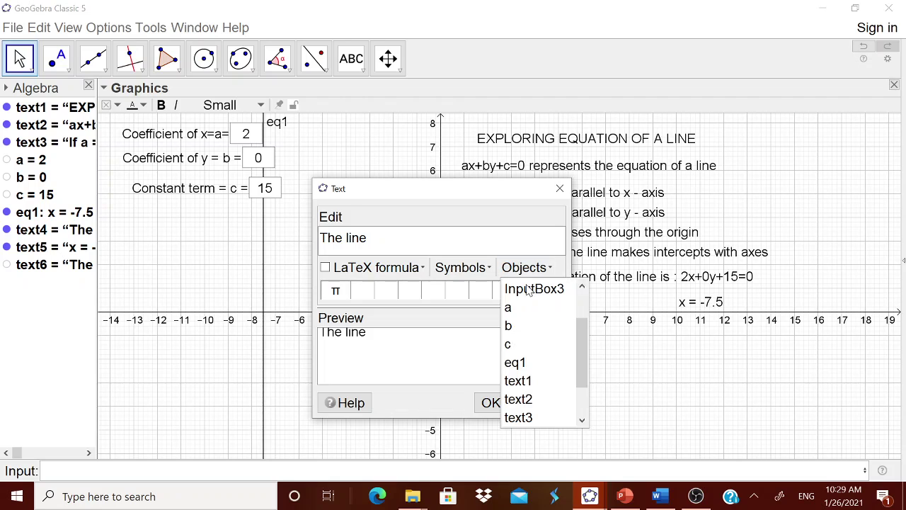
pyautogui.click(521, 361)
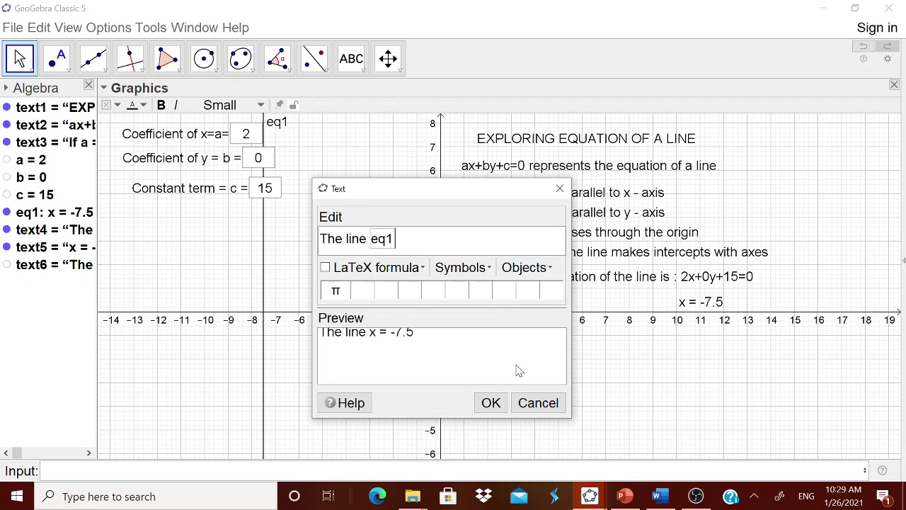
pyautogui.write('is parall')
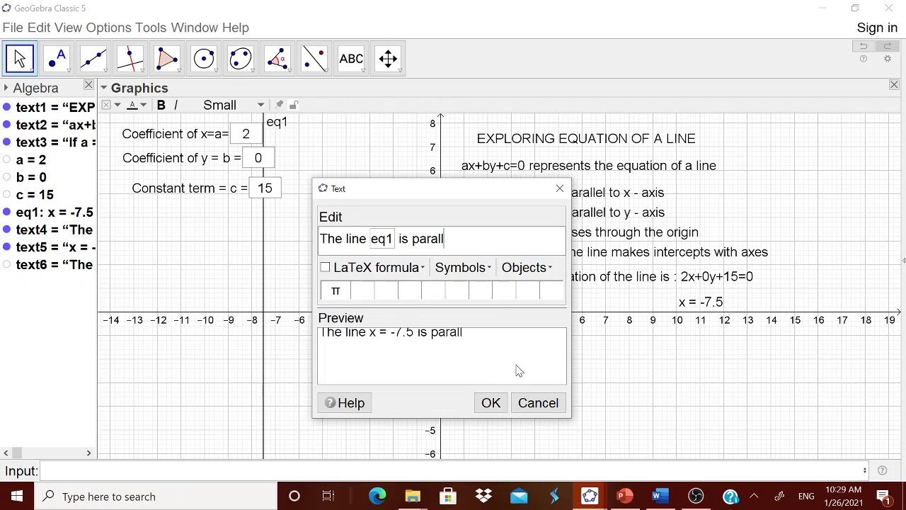
pyautogui.write('el to y - axis')
pyautogui.click(496, 403)
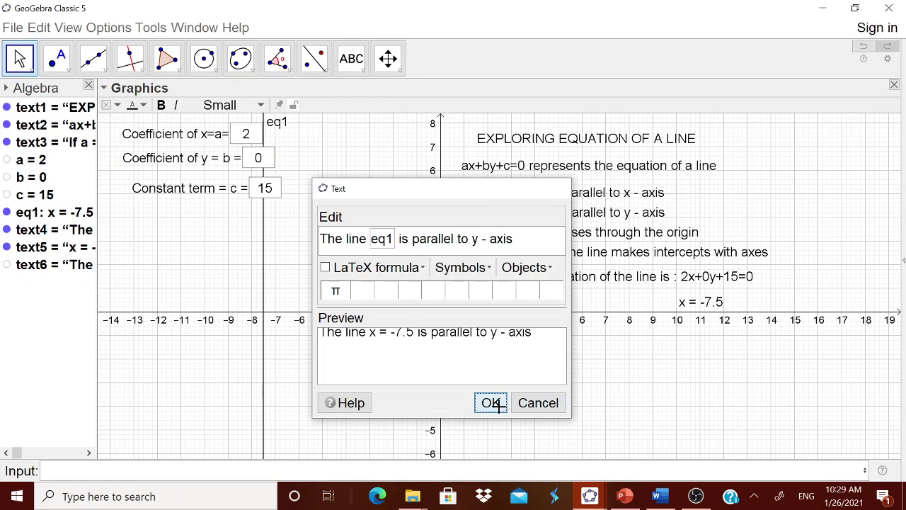
# Step: Give text7 the show condition b = 0 in Object Properties > Advanced
pyautogui.rightClick(567, 381)
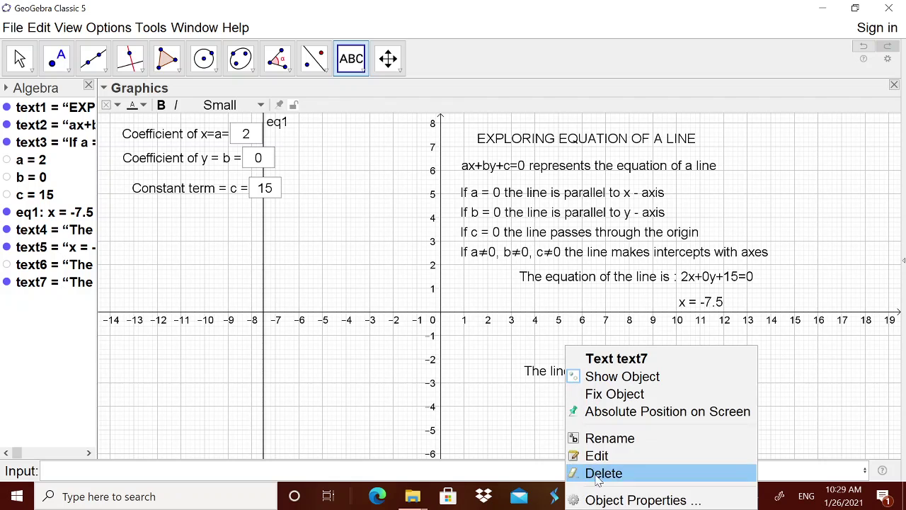
pyautogui.click(607, 500)
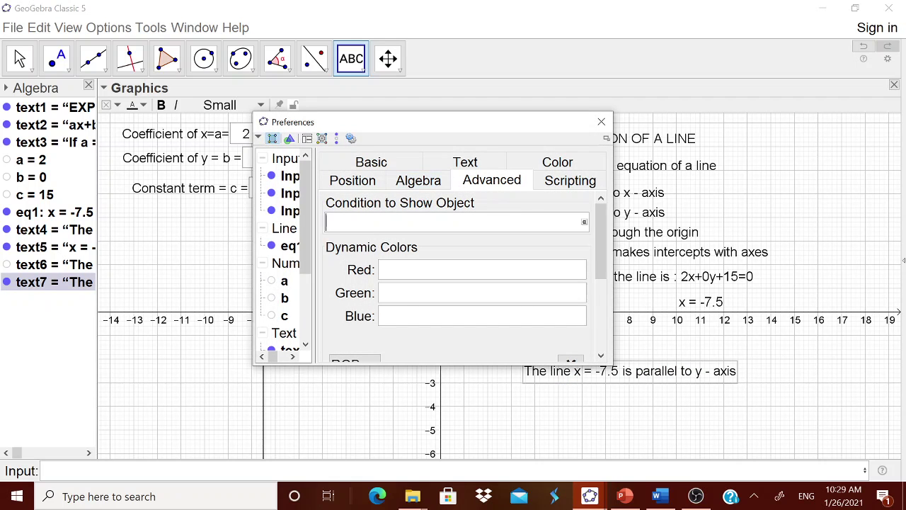
pyautogui.press('Return')
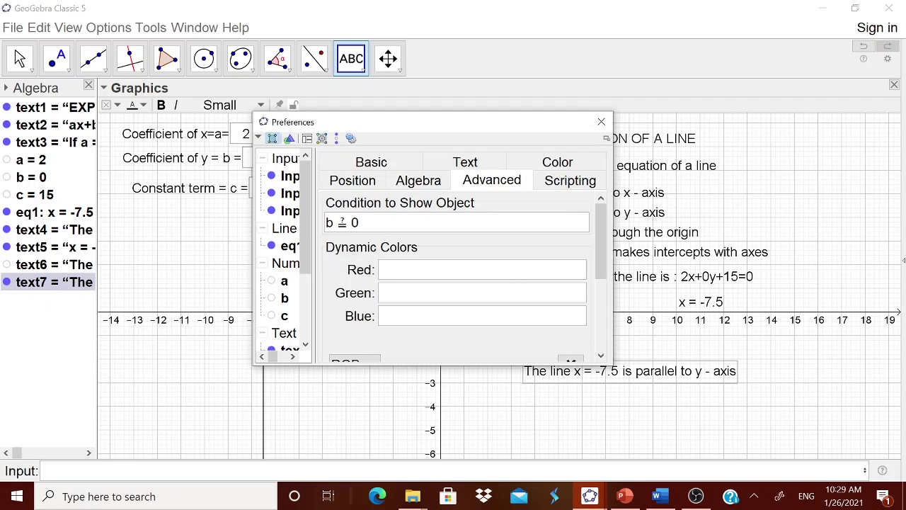
pyautogui.click(602, 121)
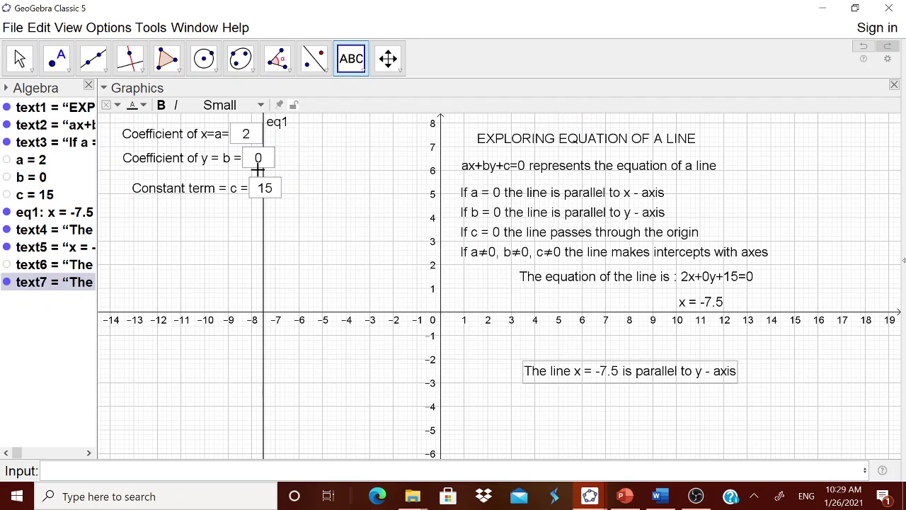
# Step: Change a to 12 so the line reads x = -1.25
pyautogui.click(254, 141)
pyautogui.click(241, 141)
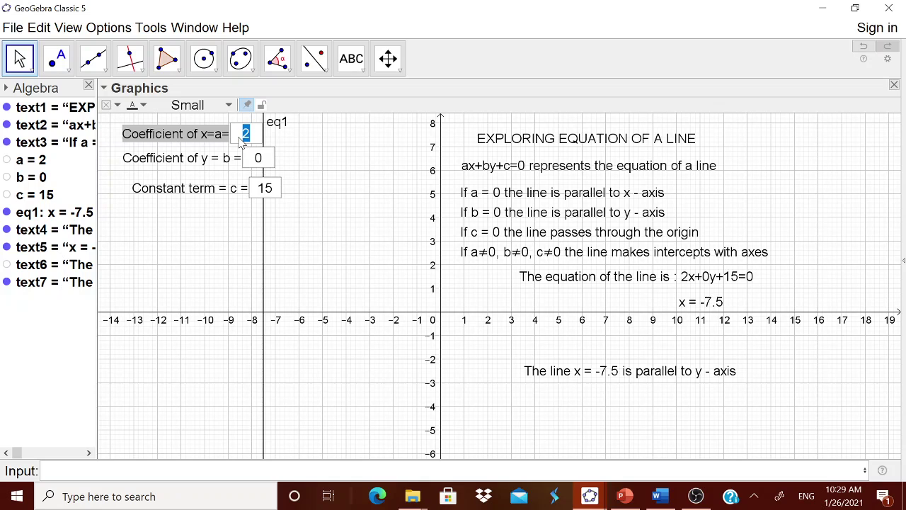
pyautogui.write('12')
pyautogui.press('Return')
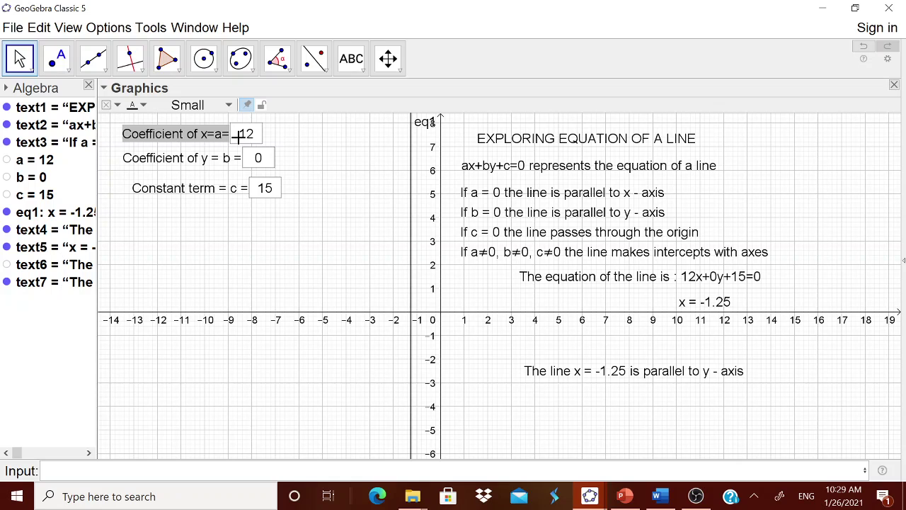
# Step: Enter b = 3 and c = 0, giving the line 4x + y = 0 through the origin
pyautogui.click(258, 166)
pyautogui.click(255, 163)
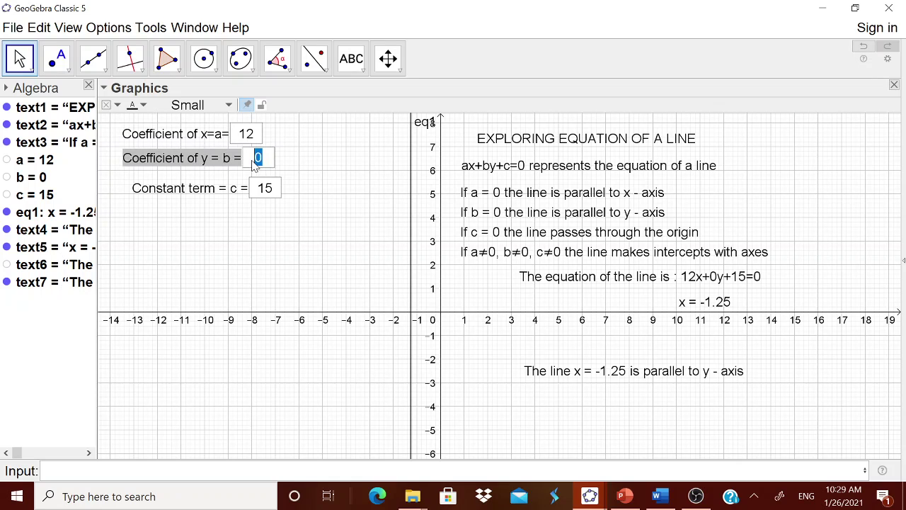
pyautogui.write('3')
pyautogui.press('Return')
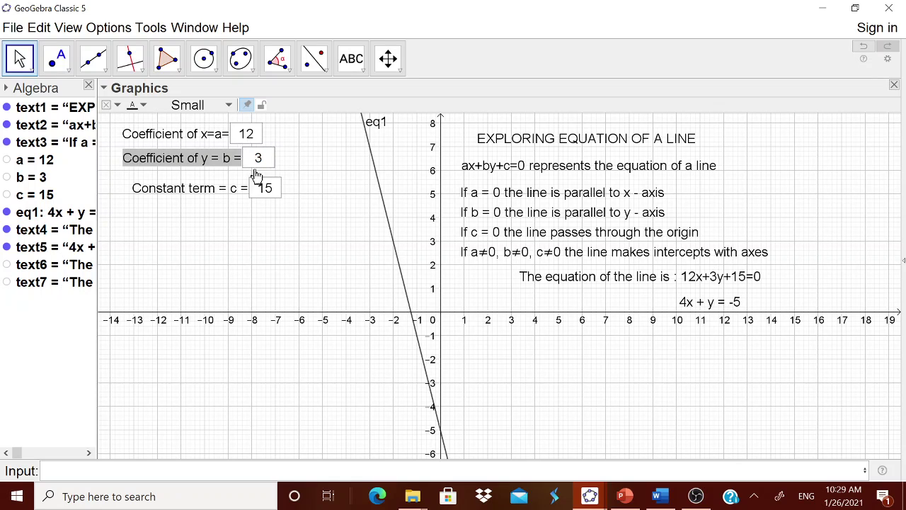
pyautogui.click(269, 196)
pyautogui.click(262, 194)
pyautogui.write('0')
pyautogui.press('Return')
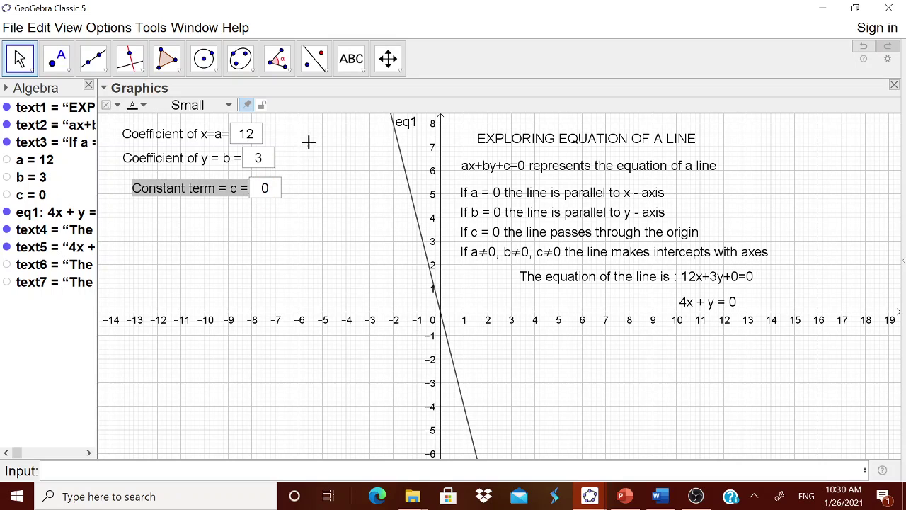
pyautogui.click(352, 59)
# Step: Start a text below the x-axis reading 'The line' with eq1 embedded
pyautogui.click(362, 122)
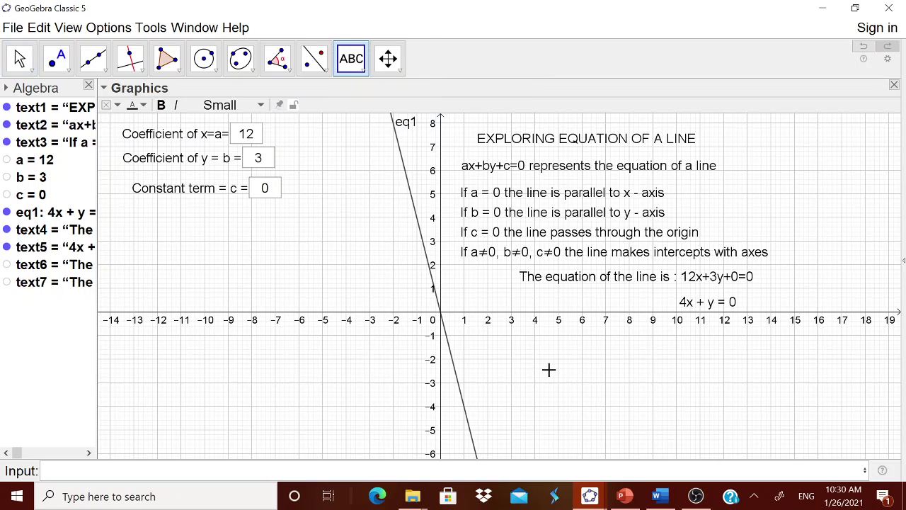
pyautogui.click(550, 371)
pyautogui.write('Tjhe')
pyautogui.press('BackSpace')
pyautogui.press('BackSpace')
pyautogui.write('he line')
pyautogui.click(527, 267)
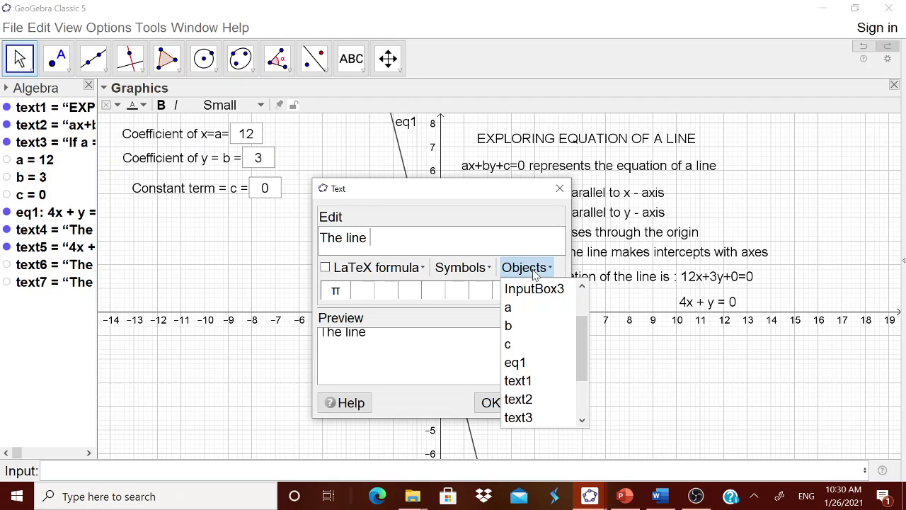
pyautogui.click(528, 361)
# Step: Finish the text with 'passes through the origin' and confirm it
pyautogui.press('Right')
pyautogui.write('is')
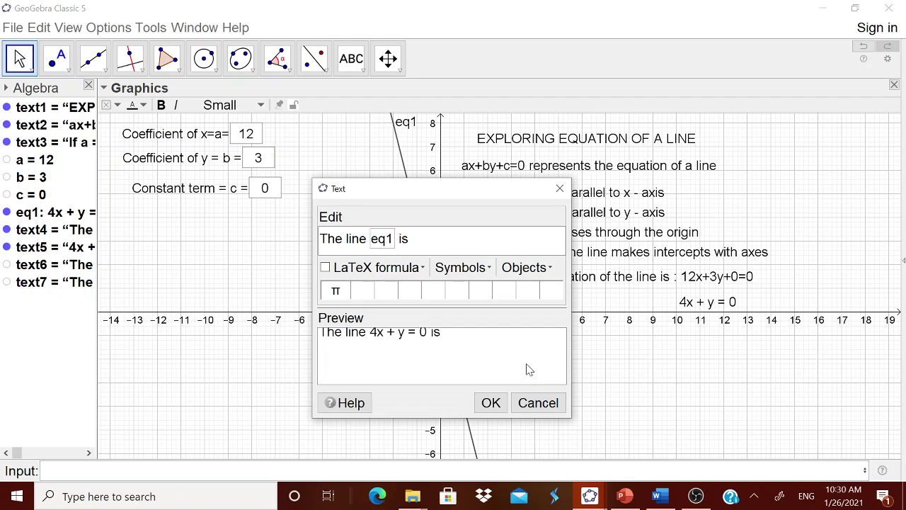
pyautogui.press('BackSpace')
pyautogui.press('BackSpace')
pyautogui.write('passes throgu')
pyautogui.press('BackSpace')
pyautogui.press('BackSpace')
pyautogui.press('BackSpace')
pyautogui.write('ough ')
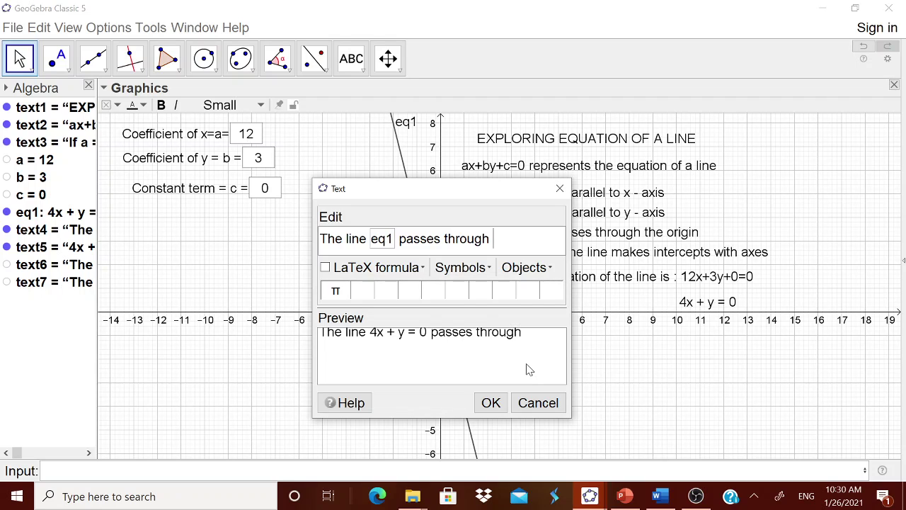
pyautogui.write('the oringin')
pyautogui.click(491, 402)
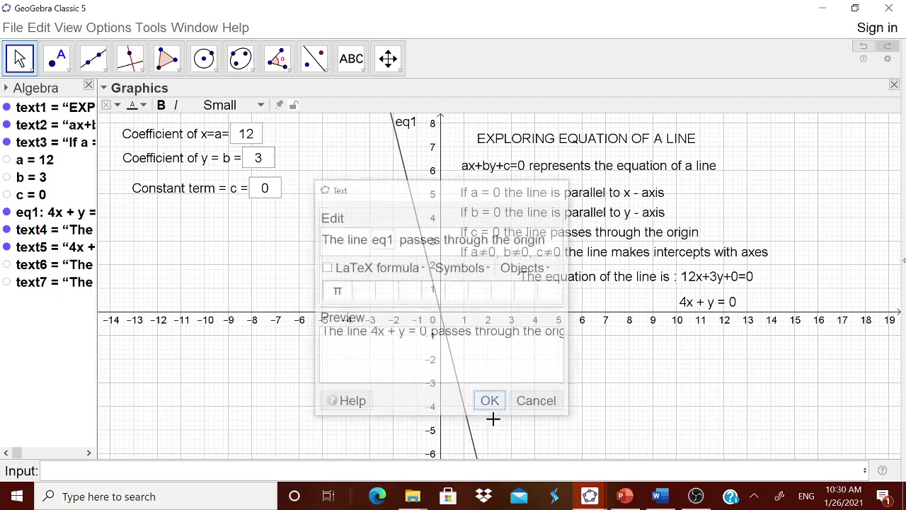
# Step: Give text8 the show condition c = 0
pyautogui.rightClick(570, 365)
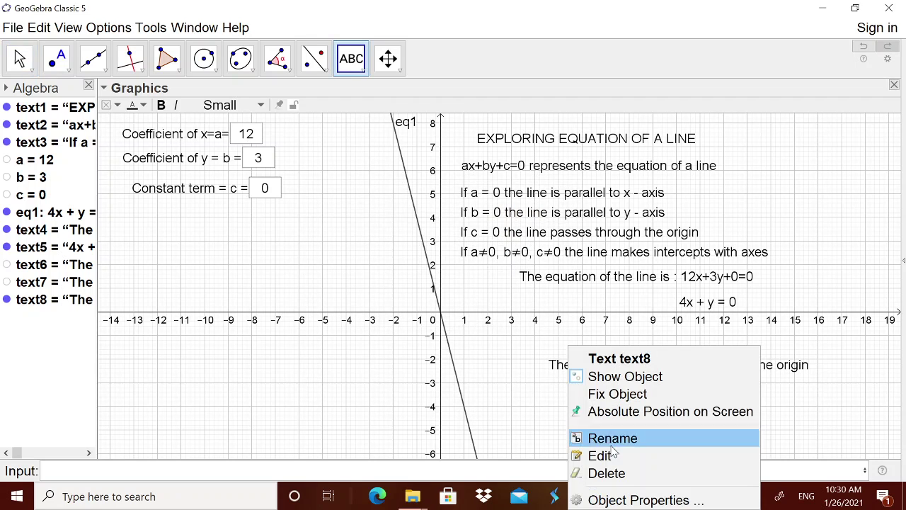
pyautogui.click(621, 500)
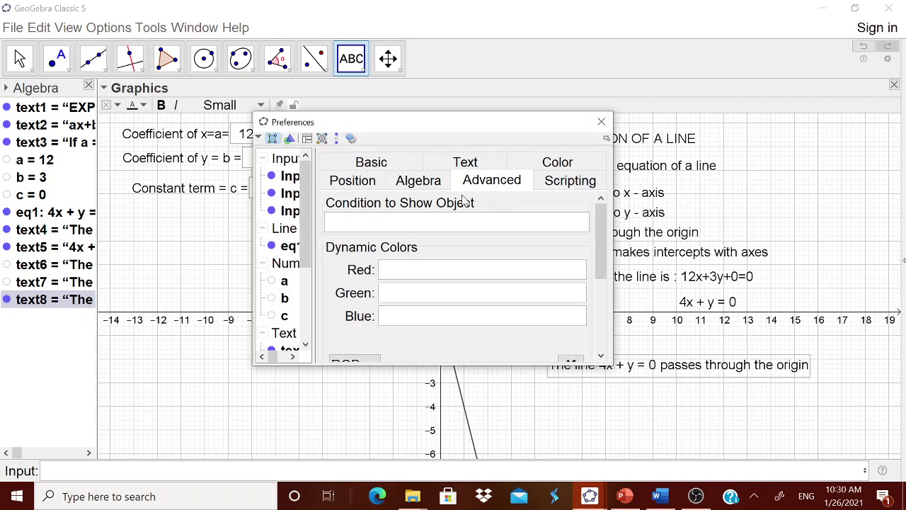
pyautogui.write('c=0')
pyautogui.press('Return')
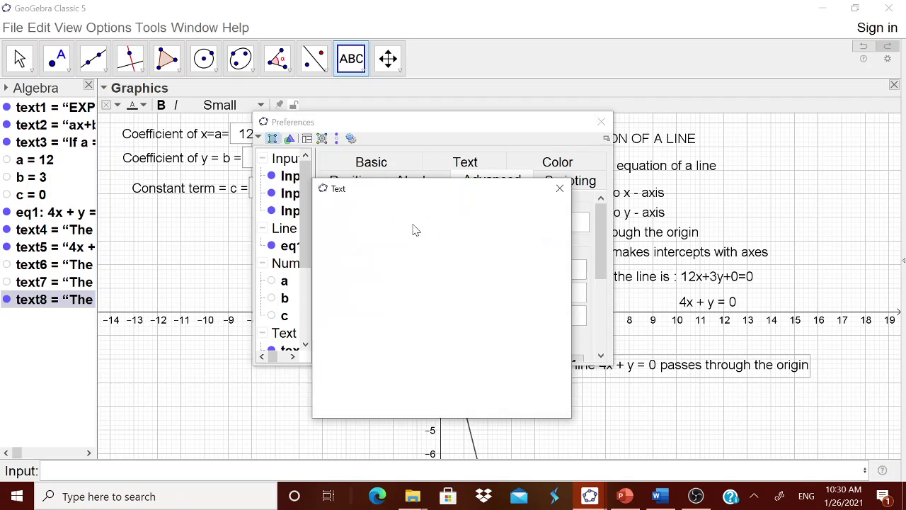
pyautogui.click(538, 403)
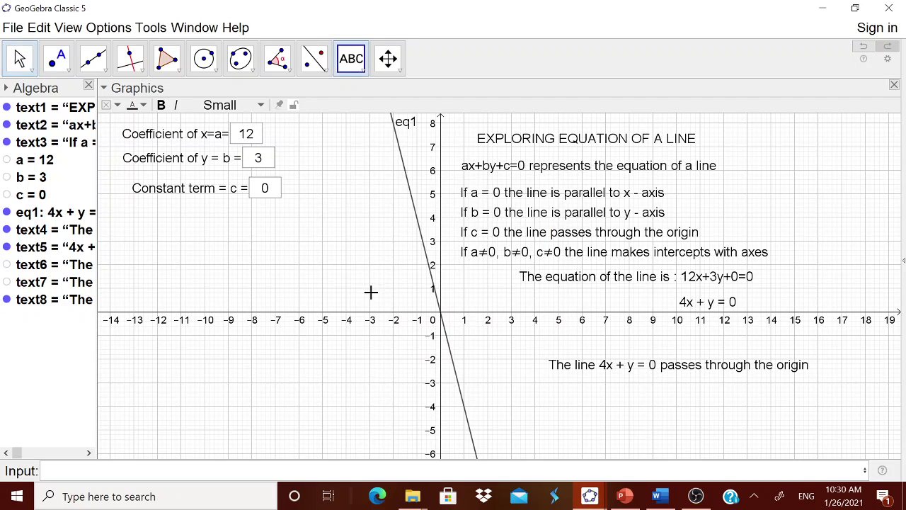
# Step: Change the constant term c to 2, making the line 12x + 3y = -2
pyautogui.click(263, 189)
pyautogui.click(262, 192)
pyautogui.write('2')
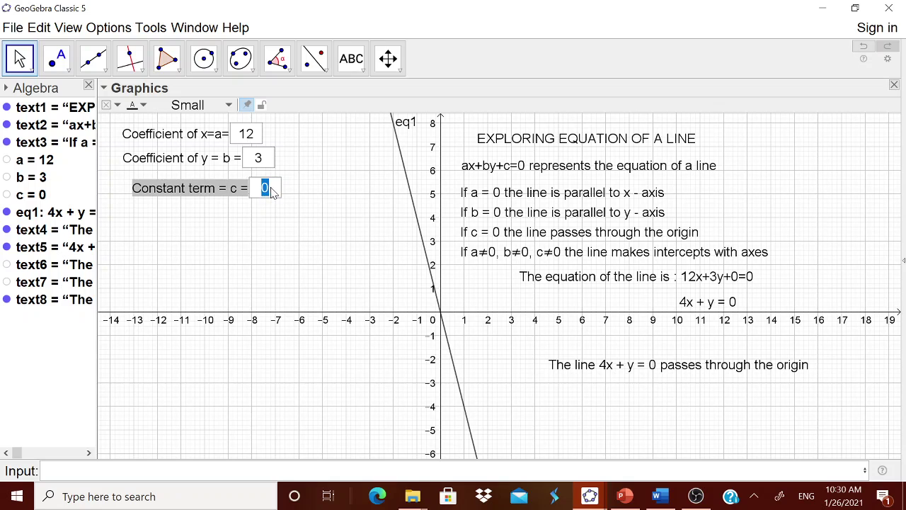
pyautogui.press('Return')
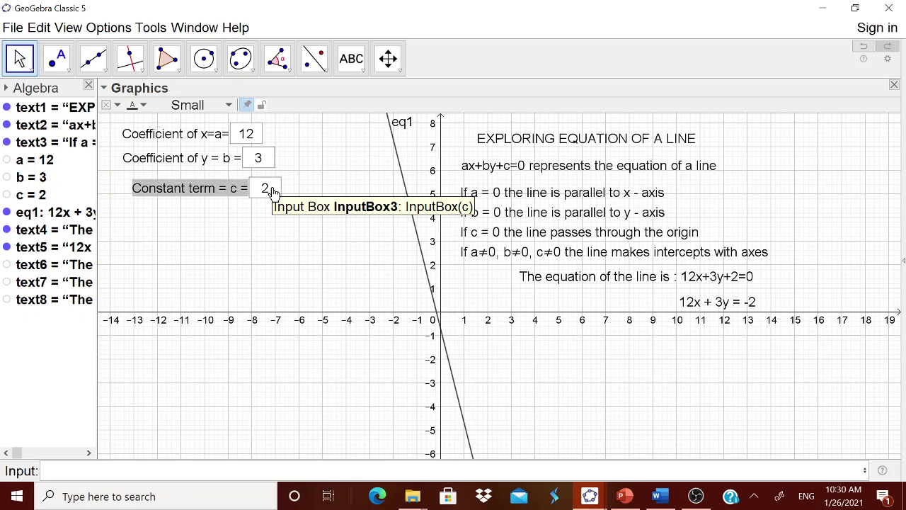
# Step: Add text9 reading 'The line' plus eq1 plus 'makes intercepts with the axes'
pyautogui.click(352, 60)
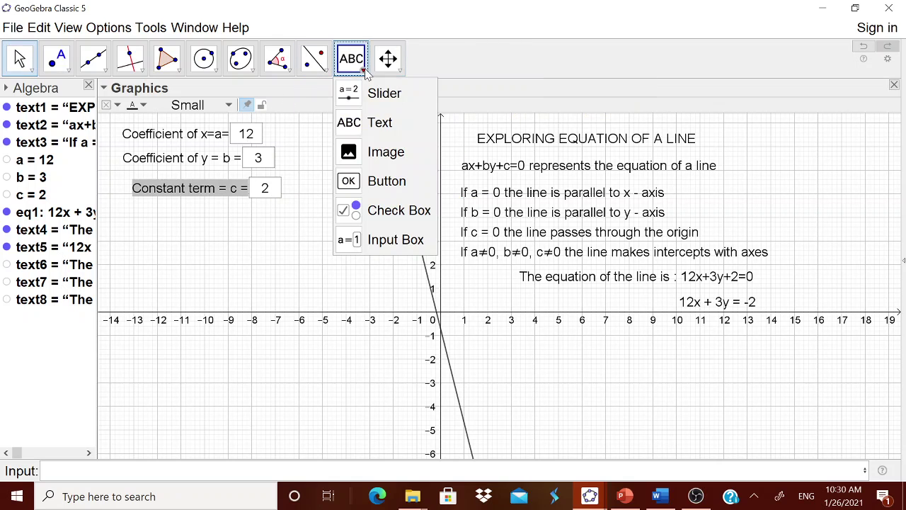
pyautogui.click(374, 123)
pyautogui.click(370, 361)
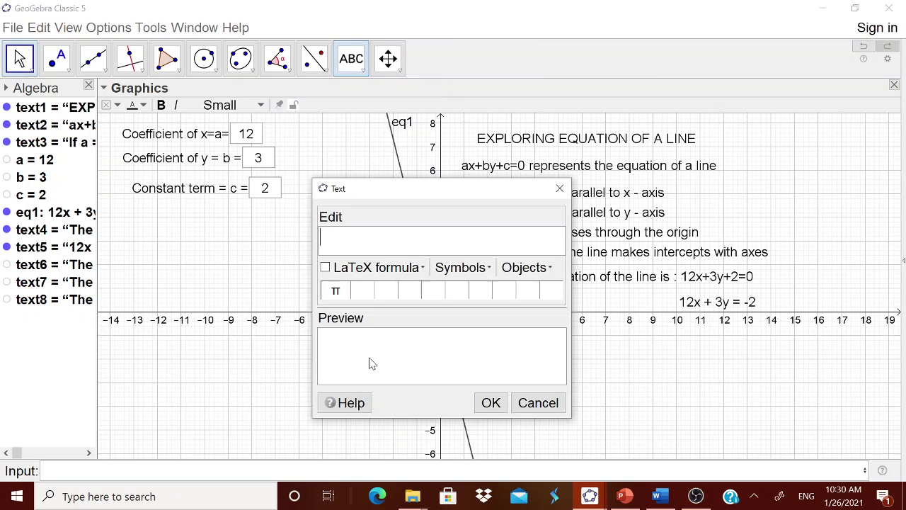
pyautogui.write('The line')
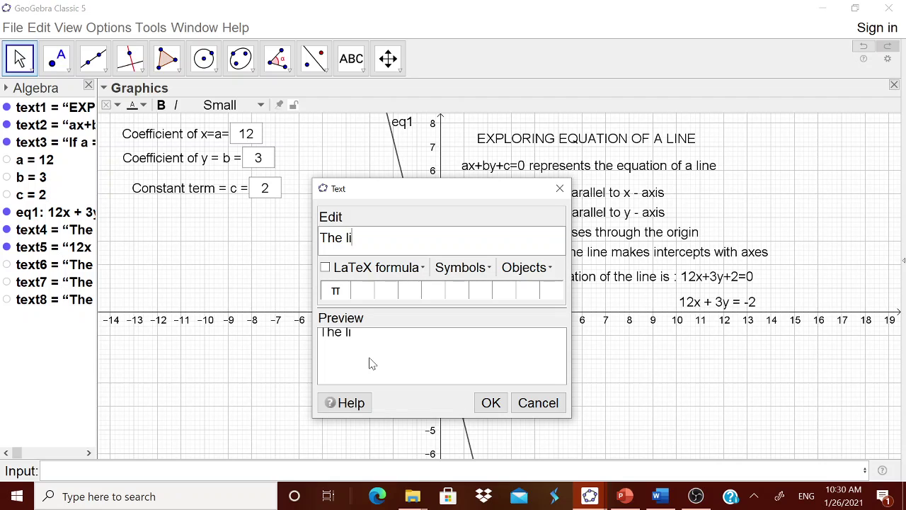
pyautogui.click(516, 277)
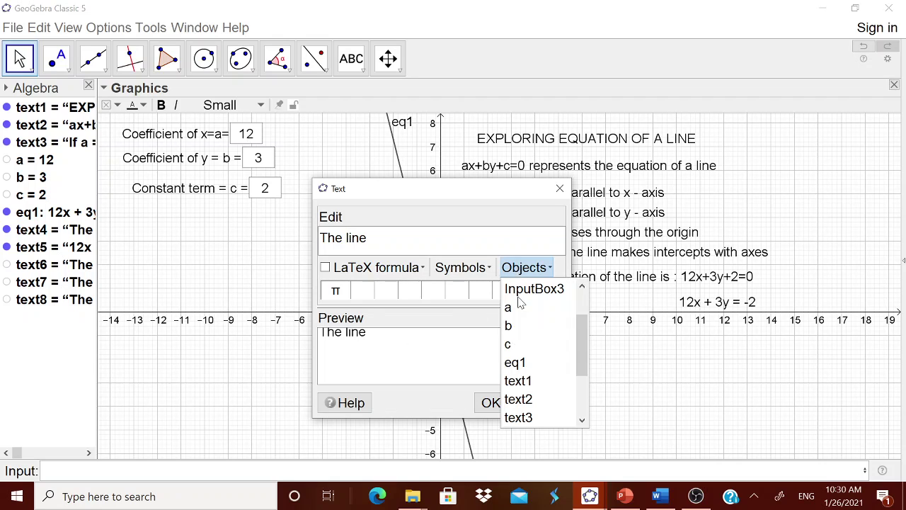
pyautogui.click(520, 365)
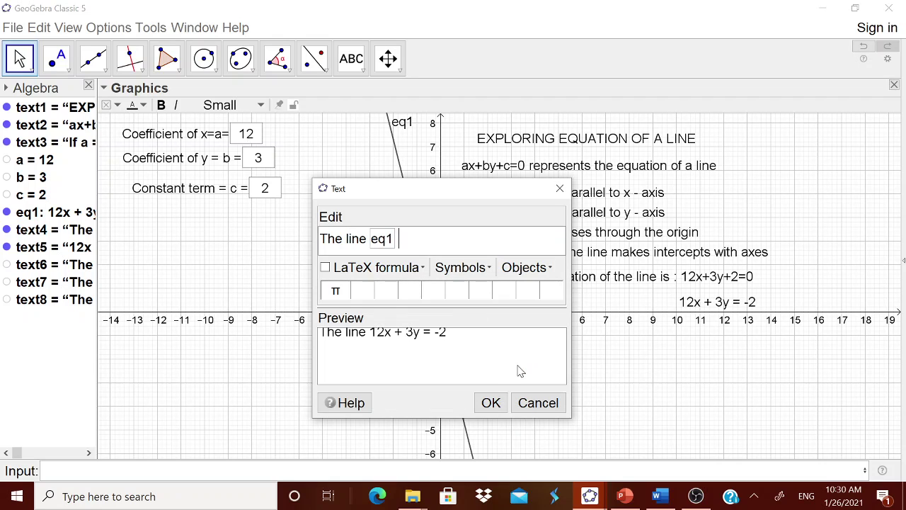
pyautogui.write('makes in')
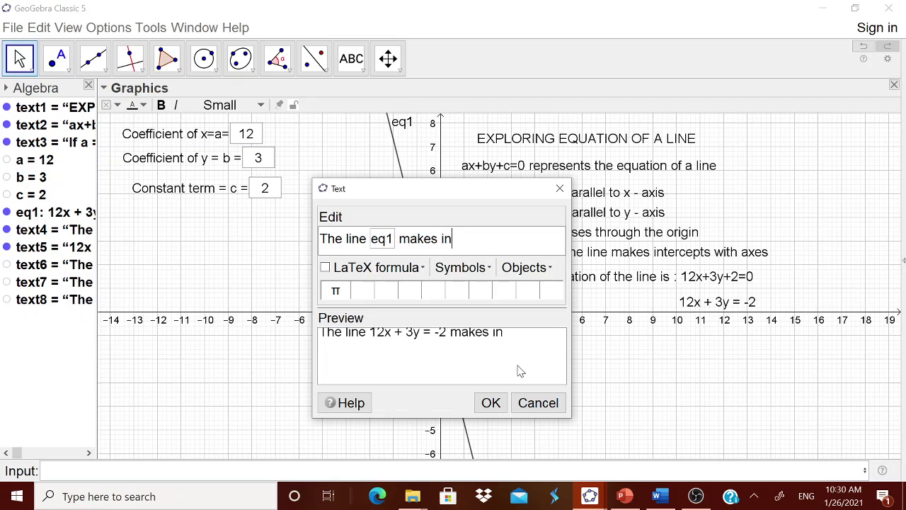
pyautogui.write('tercepts with the')
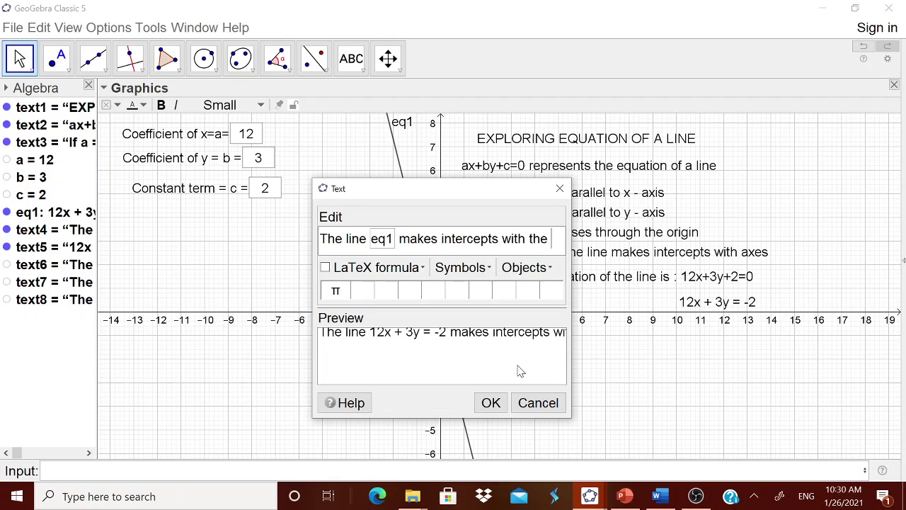
pyautogui.write(' ais')
pyautogui.press('BackSpace')
pyautogui.press('BackSpace')
pyautogui.write('xes')
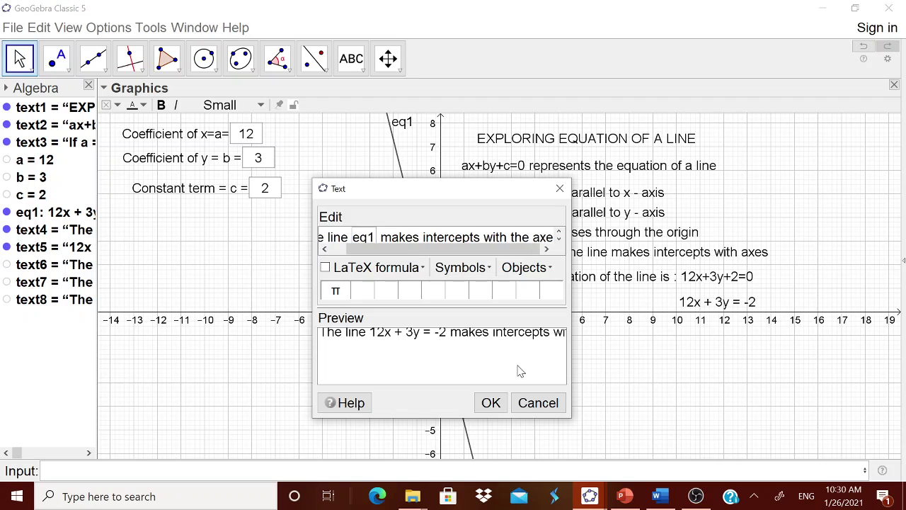
pyautogui.click(491, 403)
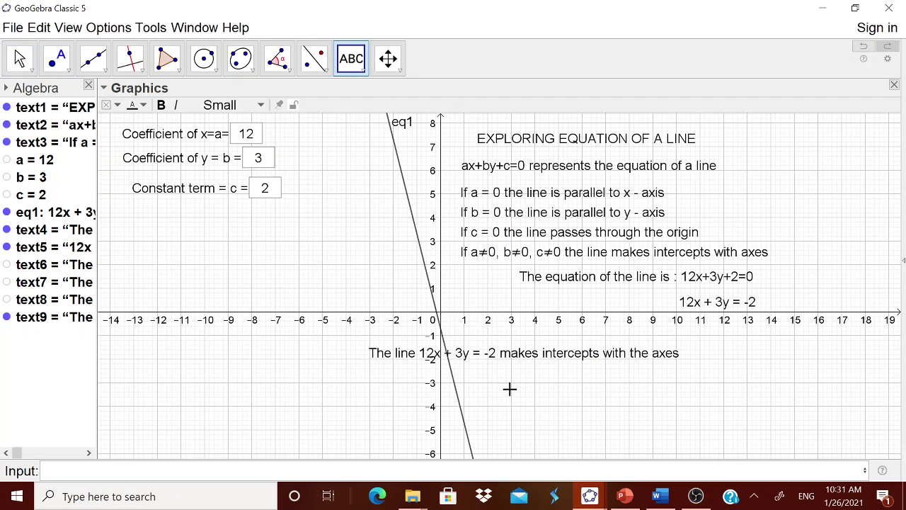
# Step: Begin text9's show condition with a≠0, b≠0 using the symbol palette
pyautogui.rightClick(509, 362)
pyautogui.click(548, 499)
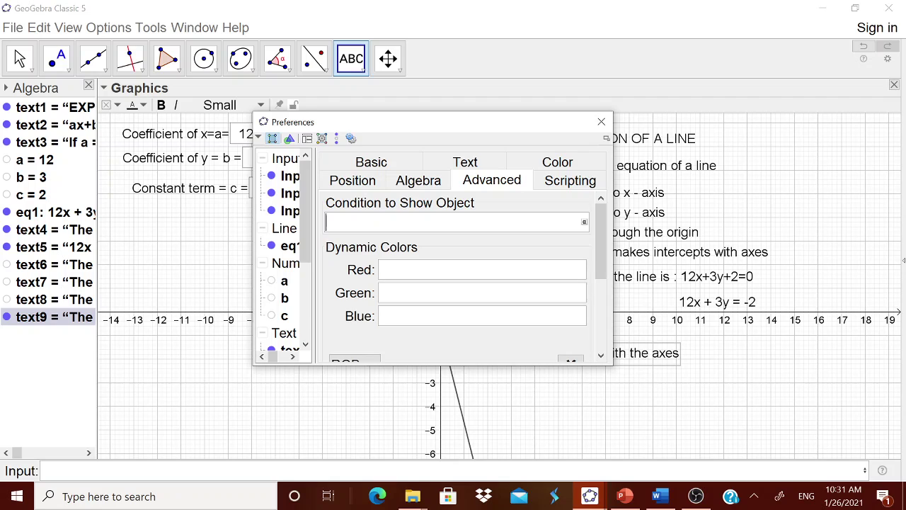
pyautogui.write('a')
pyautogui.click(584, 223)
pyautogui.click(432, 184)
pyautogui.write('0,b')
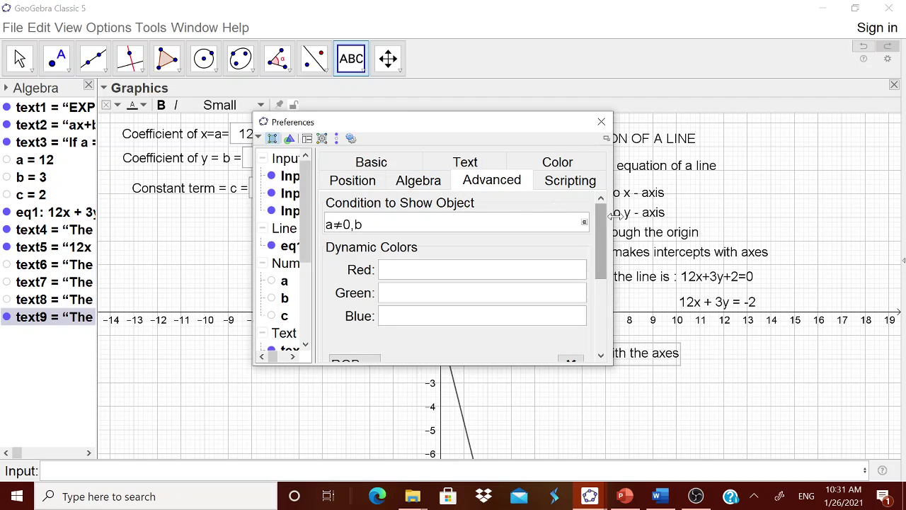
pyautogui.click(584, 223)
pyautogui.click(430, 183)
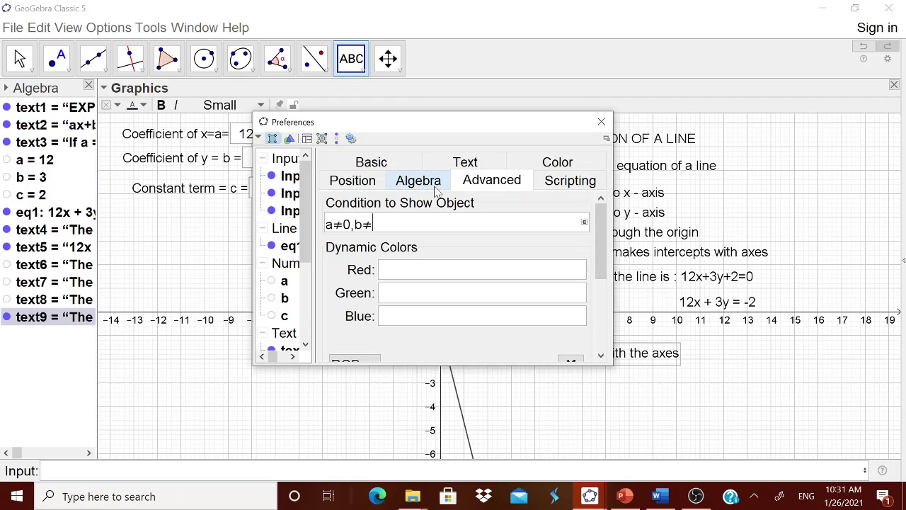
pyautogui.write('0,')
# Step: Complete the condition with c≠0, then drag the message right under the equation
pyautogui.click(584, 223)
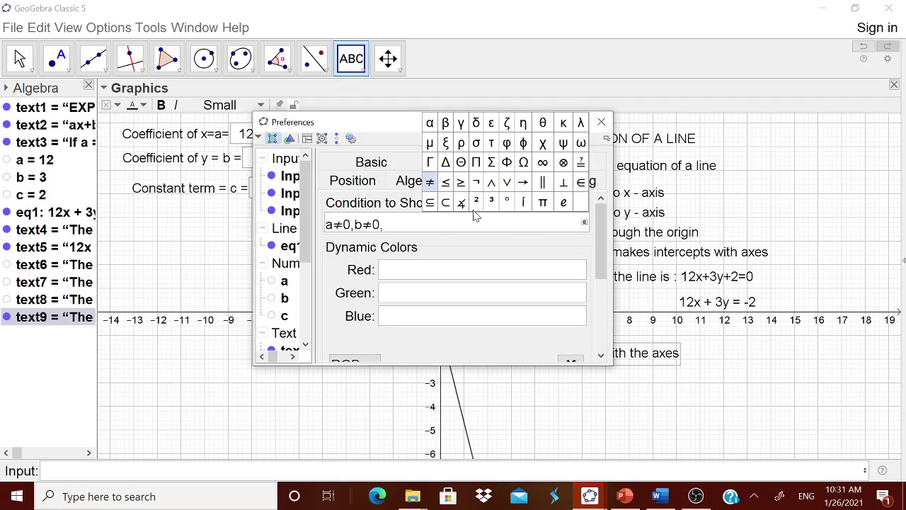
pyautogui.press('Escape')
pyautogui.write('c')
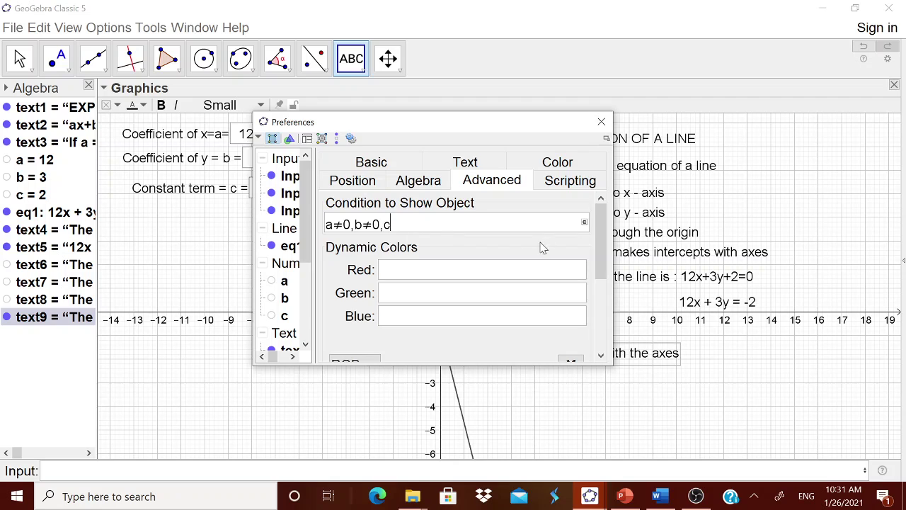
pyautogui.click(584, 224)
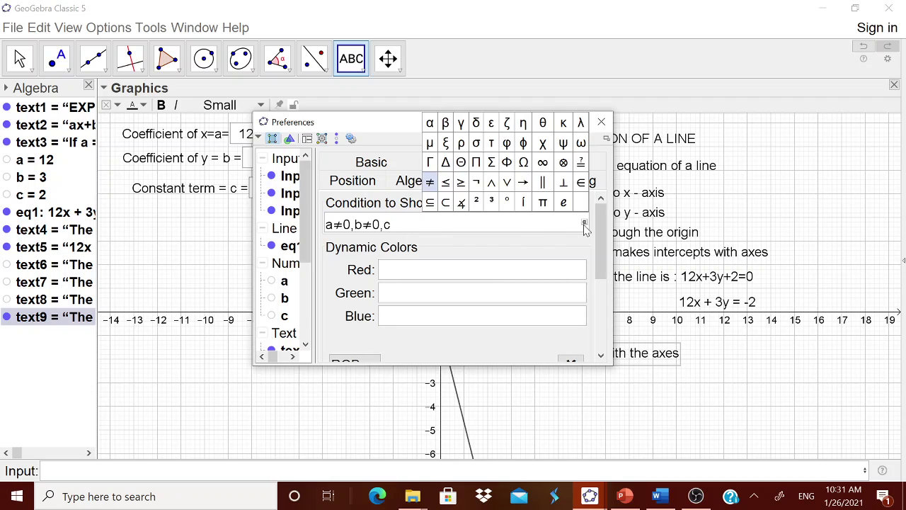
pyautogui.click(431, 182)
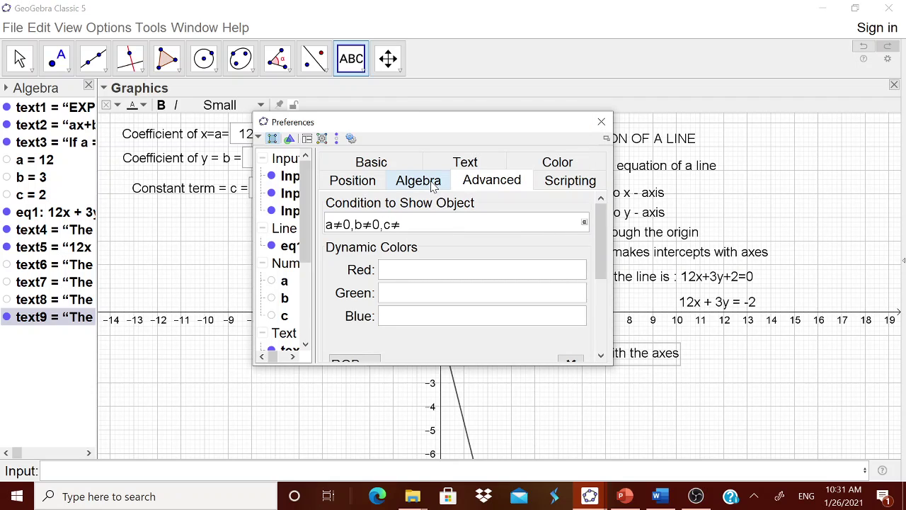
pyautogui.press('Return')
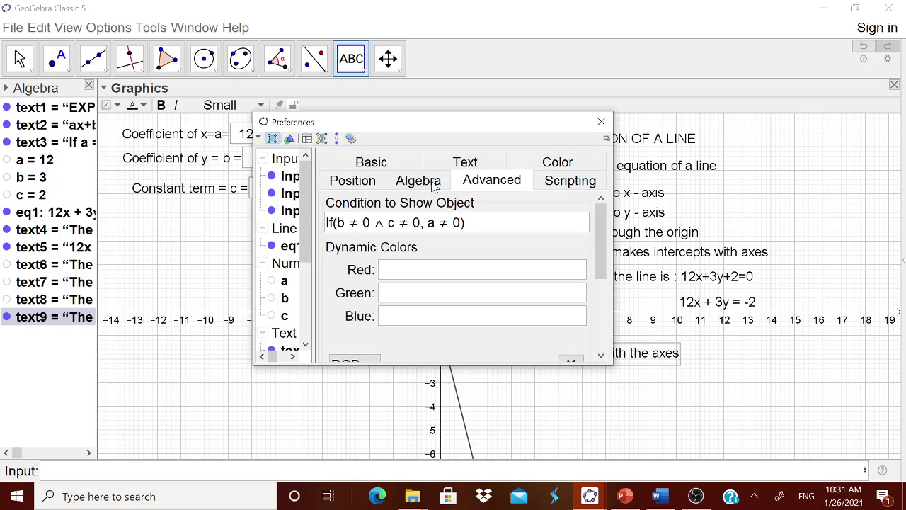
pyautogui.click(601, 122)
pyautogui.moveTo(584, 358); pyautogui.dragTo(718, 357)
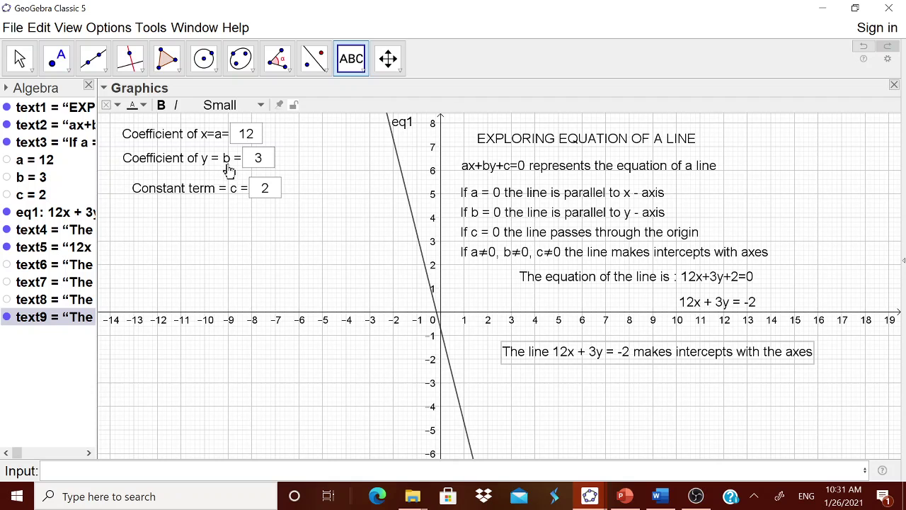
# Step: Try a = 0, then set a back to 3
pyautogui.click(244, 144)
pyautogui.press('Escape')
pyautogui.moveTo(265, 135); pyautogui.dragTo(247, 132)
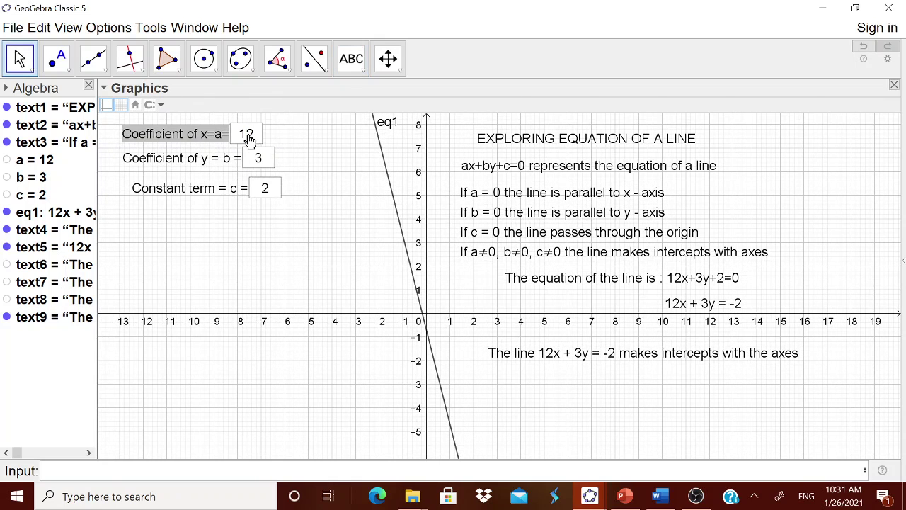
pyautogui.doubleClick(252, 137)
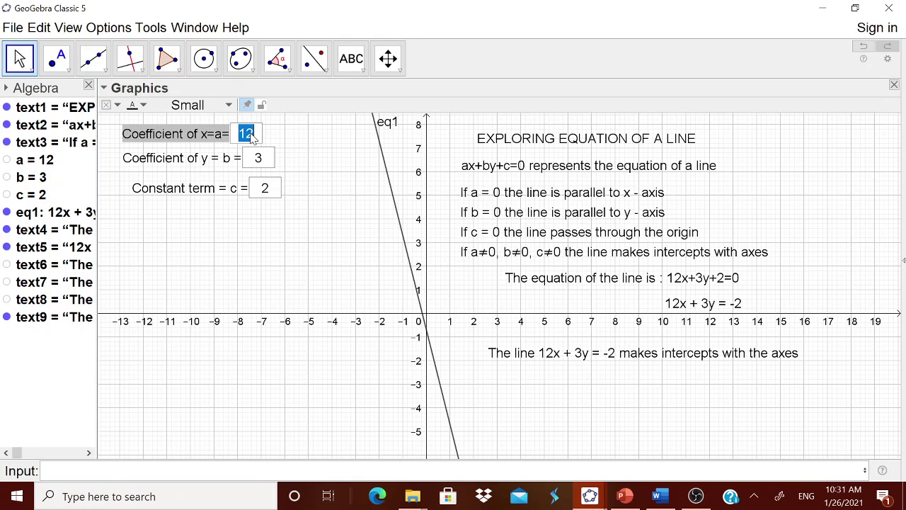
pyautogui.write('0')
pyautogui.press('Return')
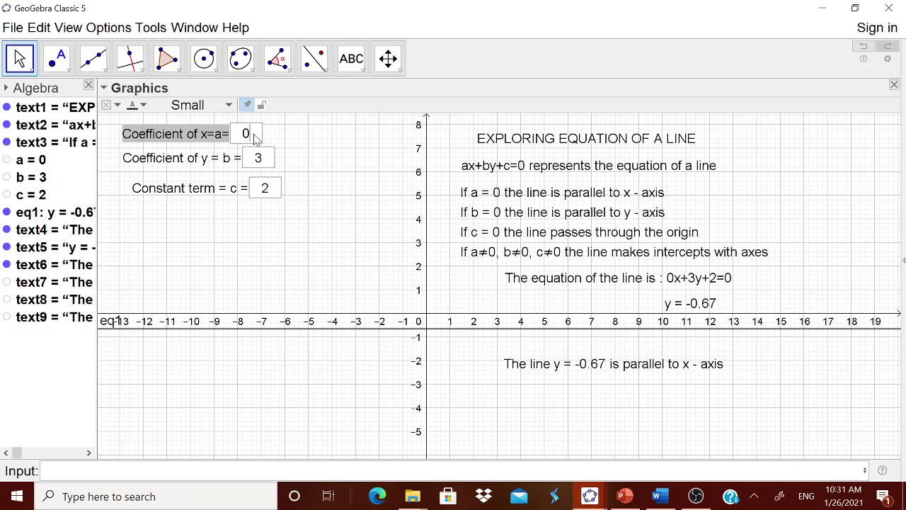
pyautogui.write('3')
pyautogui.press('Return')
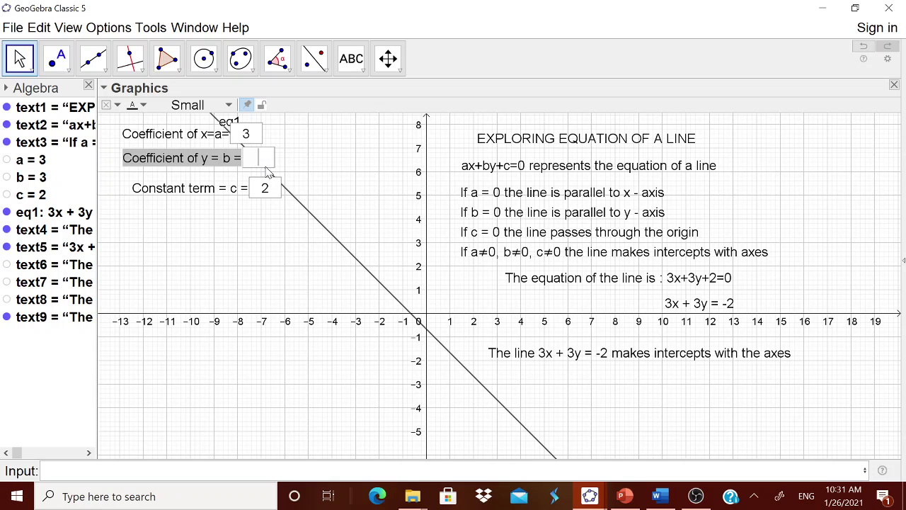
# Step: Try b = 0, then set b to 3 and c to 0
pyautogui.write('0')
pyautogui.press('Return')
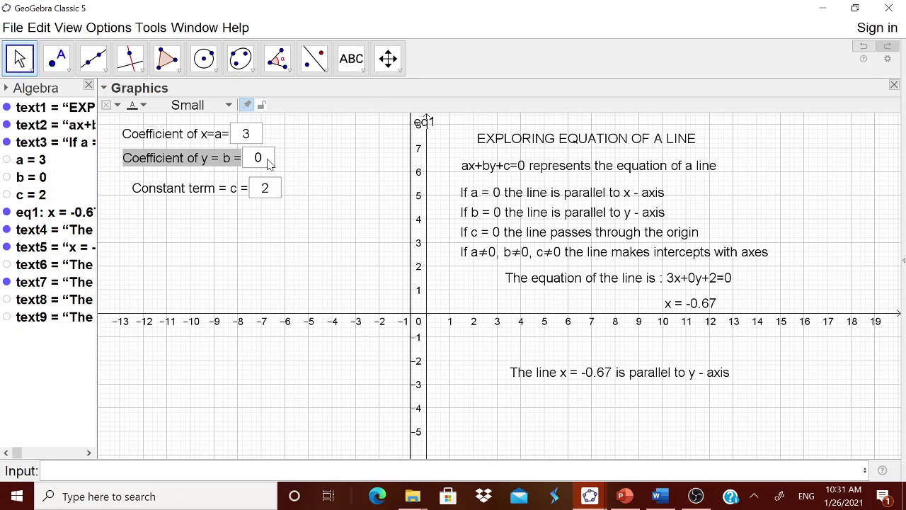
pyautogui.write('3')
pyautogui.press('Return')
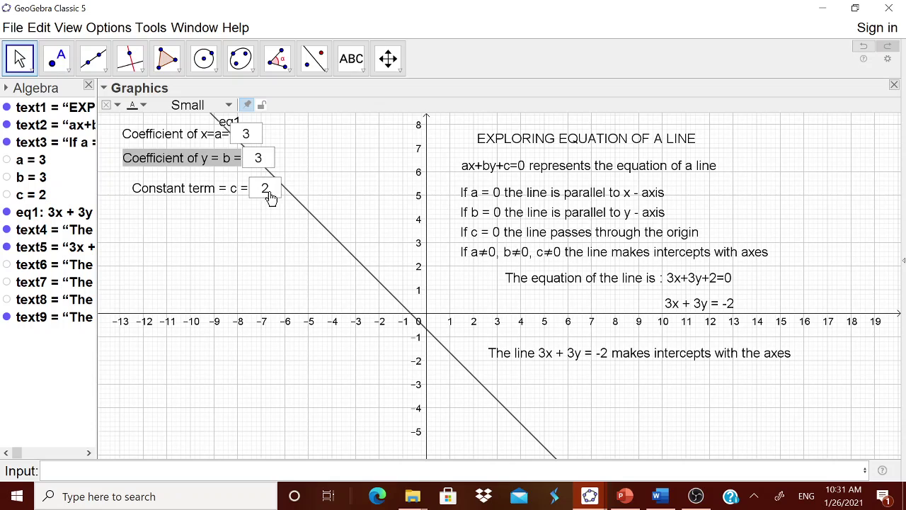
pyautogui.click(269, 195)
pyautogui.write('0')
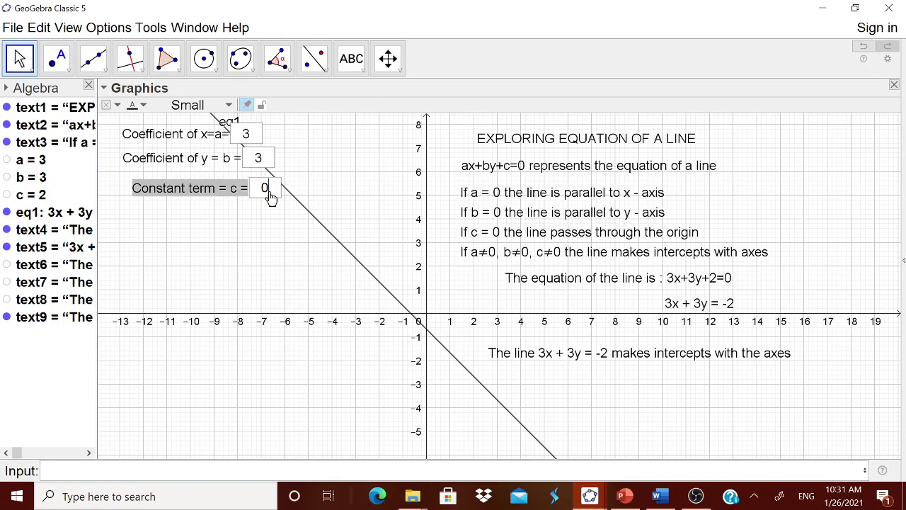
pyautogui.press('Return')
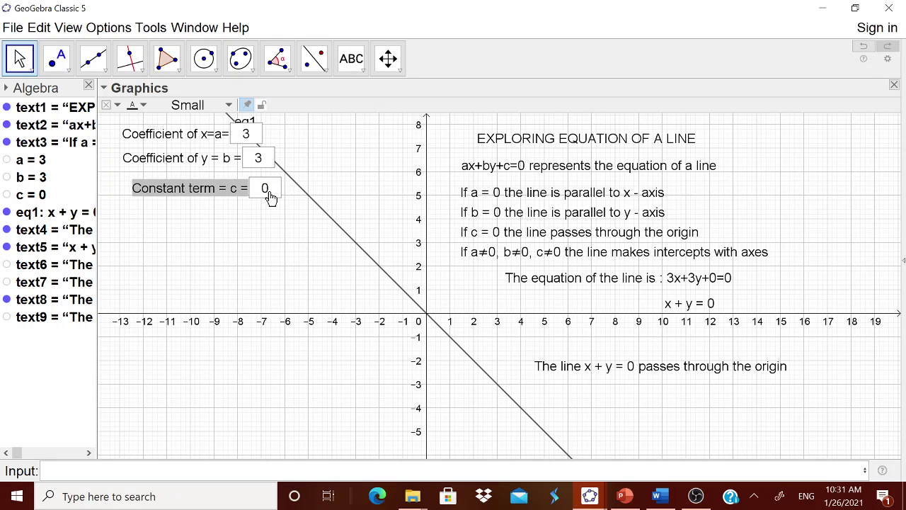